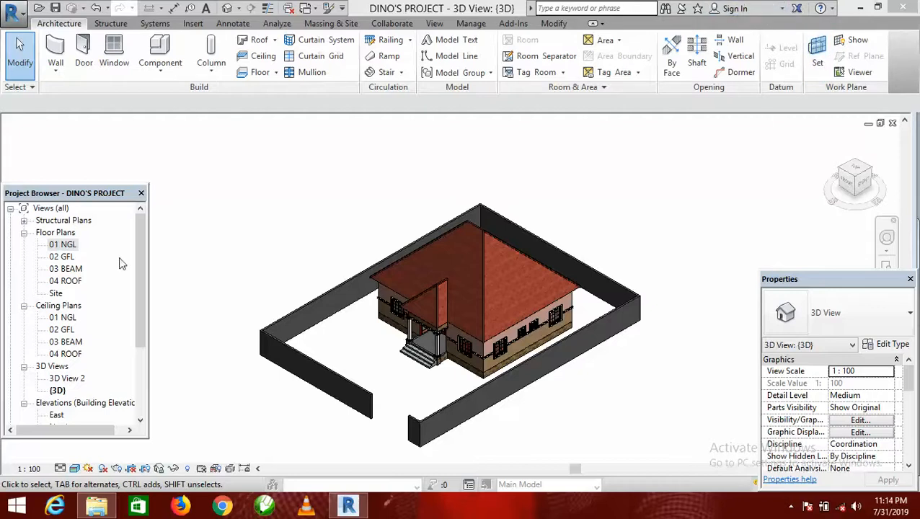
Open the 01 NGL floor plan and place an aligned dimension between the house's rear wall and the rear boundary wall.
double_click(63, 246)
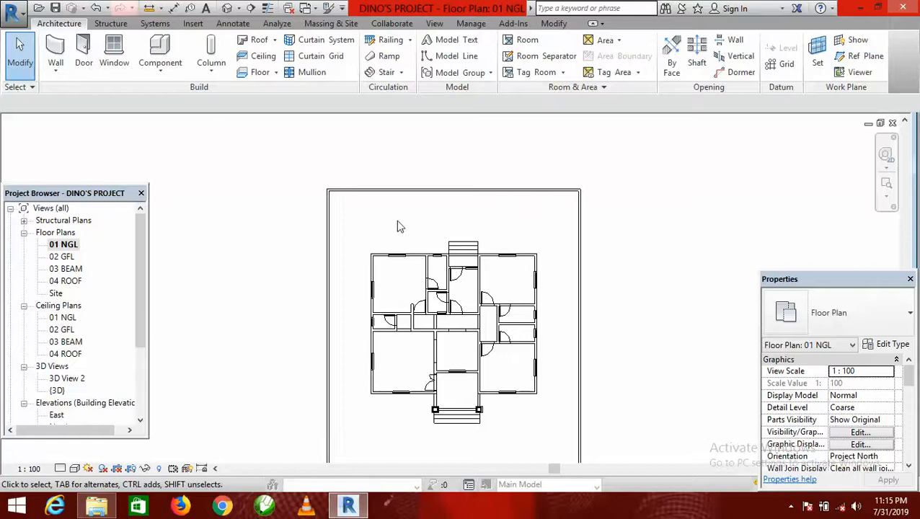
click(173, 8)
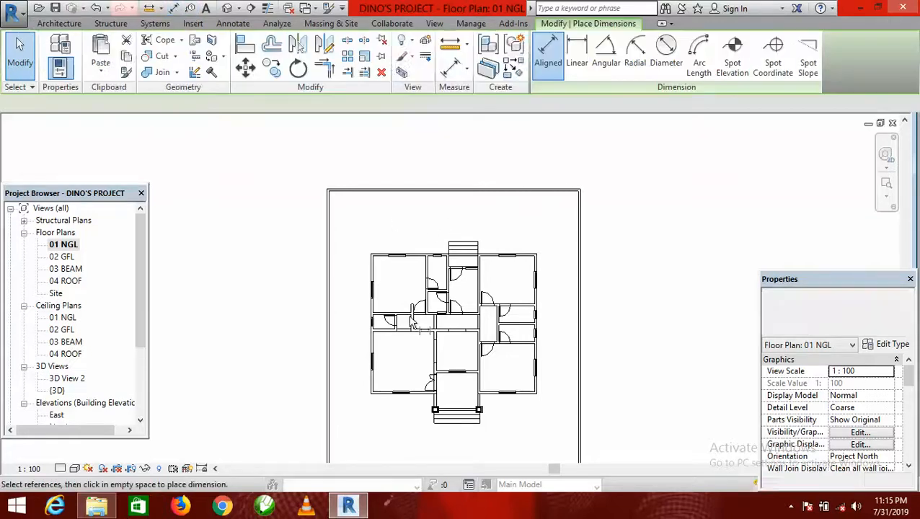
scroll(419, 254, up, 6)
click(424, 246)
scroll(431, 189, down, 3)
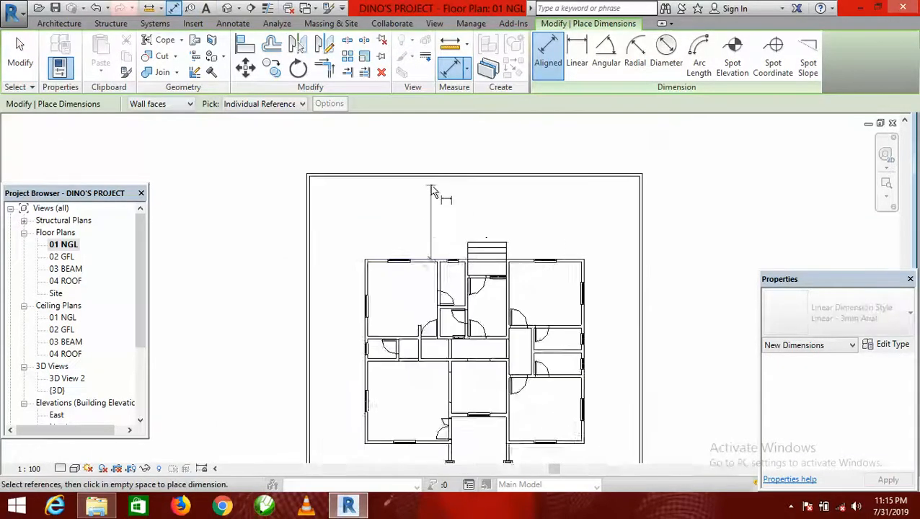
scroll(431, 185, up, 1)
click(427, 201)
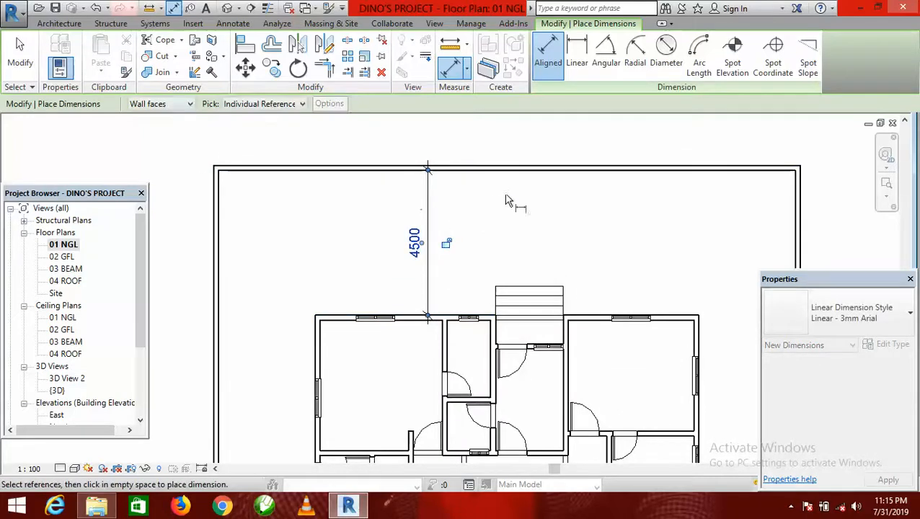
right_click(508, 199)
click(539, 202)
right_click(483, 211)
click(505, 214)
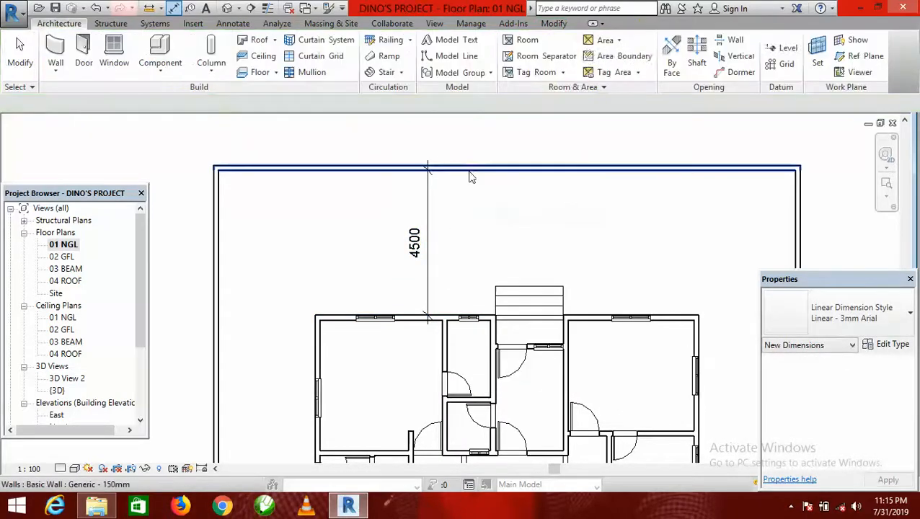
Move the rear boundary wall so its dimensioned distance from the house is 7500 mm.
click(463, 169)
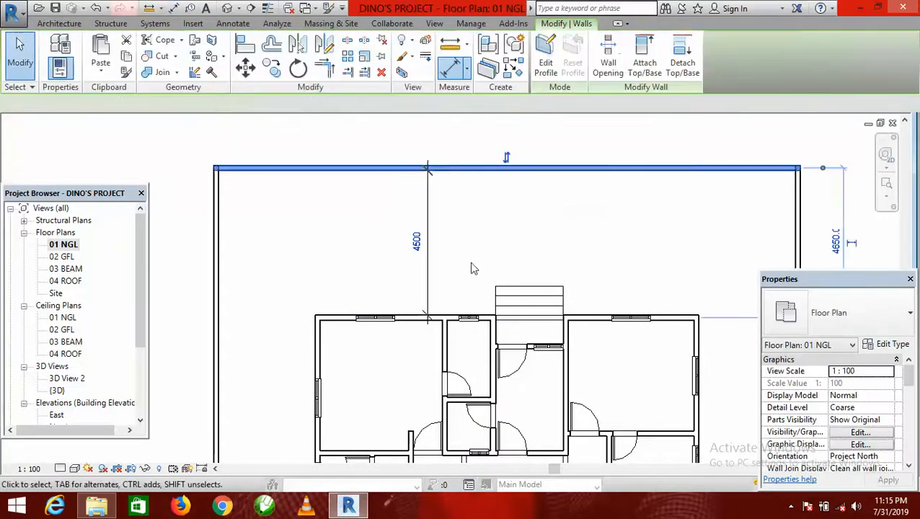
click(416, 241)
text(7)
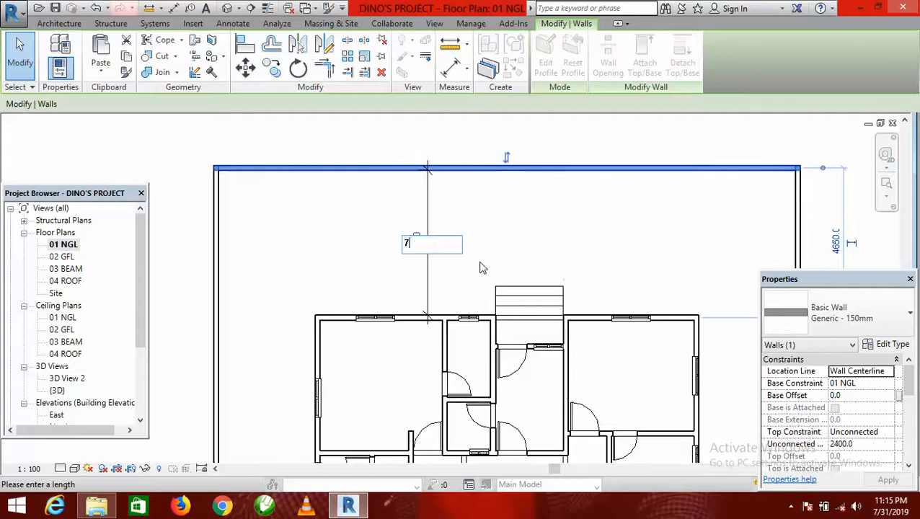
text(500)
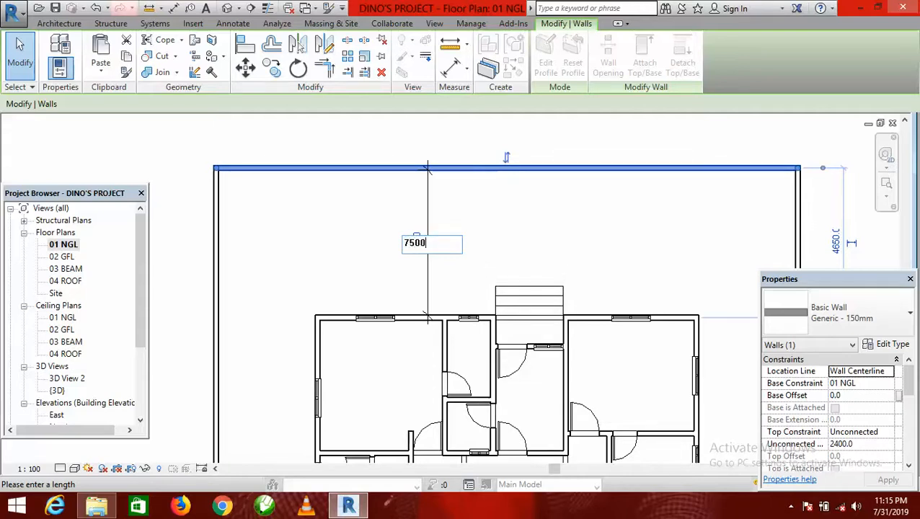
key(Return)
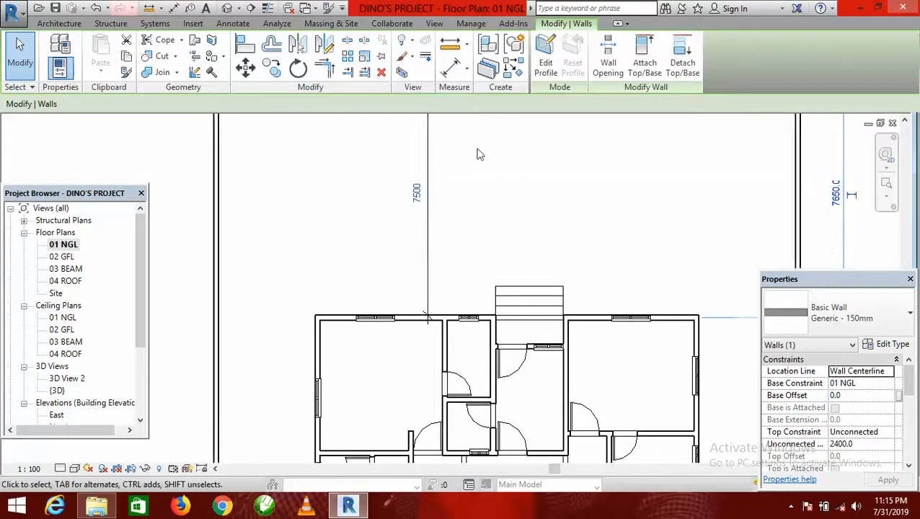
scroll(418, 282, down, 2)
click(484, 248)
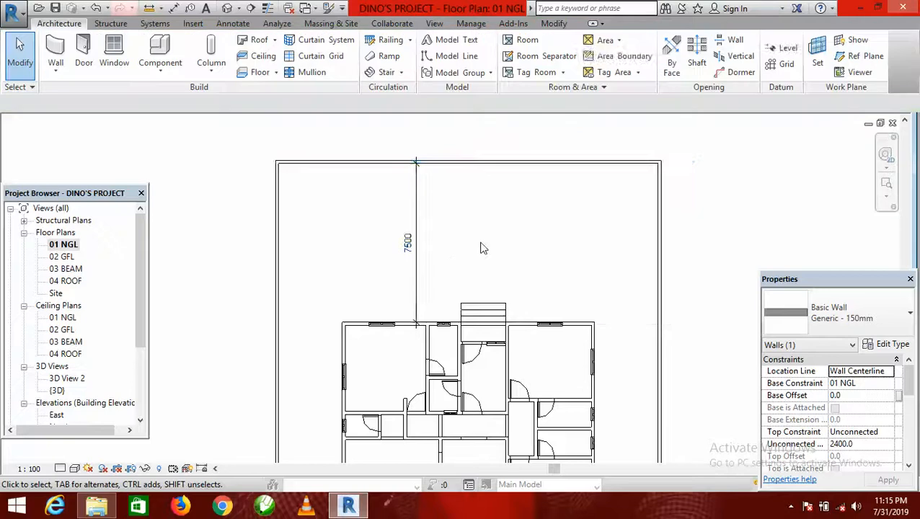
Delete the dimension between the house and the rear boundary wall.
scroll(439, 225, down, 3)
click(429, 234)
click(383, 80)
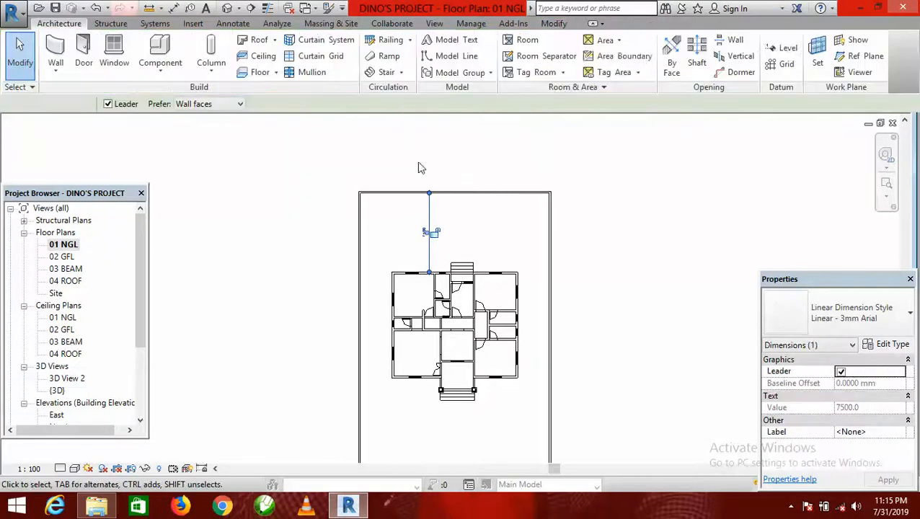
scroll(433, 251, down, 3)
scroll(439, 289, up, 1)
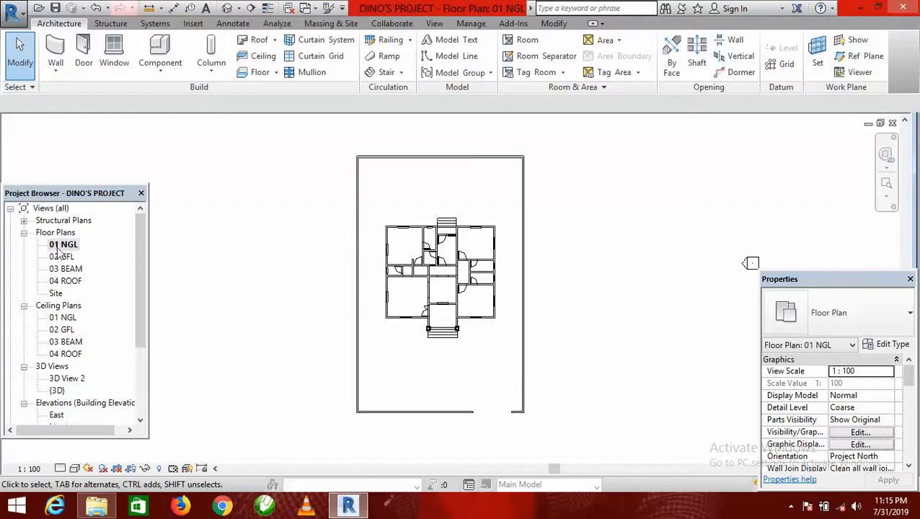
Create an in-place model in the Air Terminals category with the default name and start an extrusion in it.
click(166, 72)
click(186, 127)
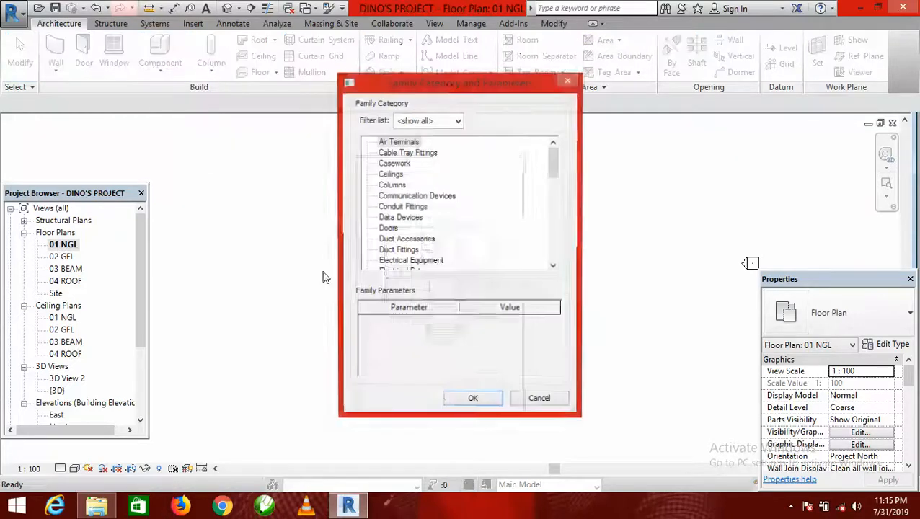
click(472, 400)
click(472, 276)
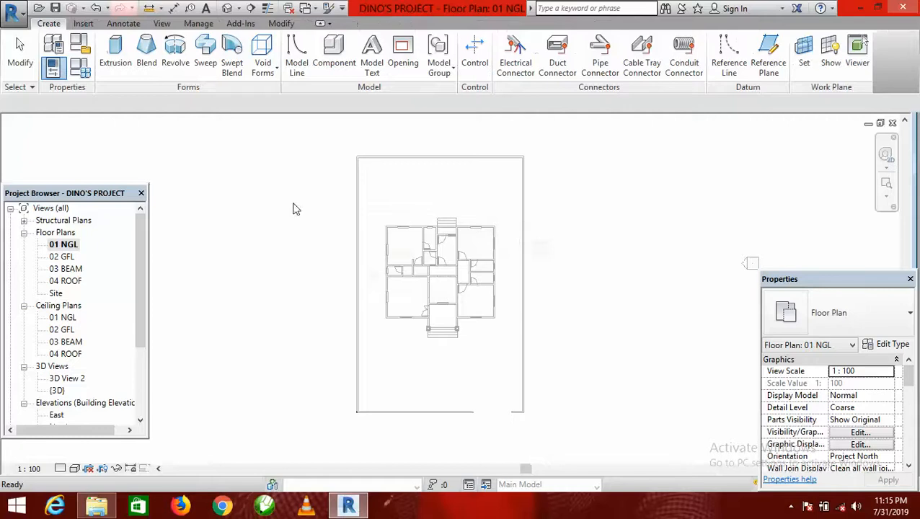
click(115, 55)
scroll(347, 199, up, 1)
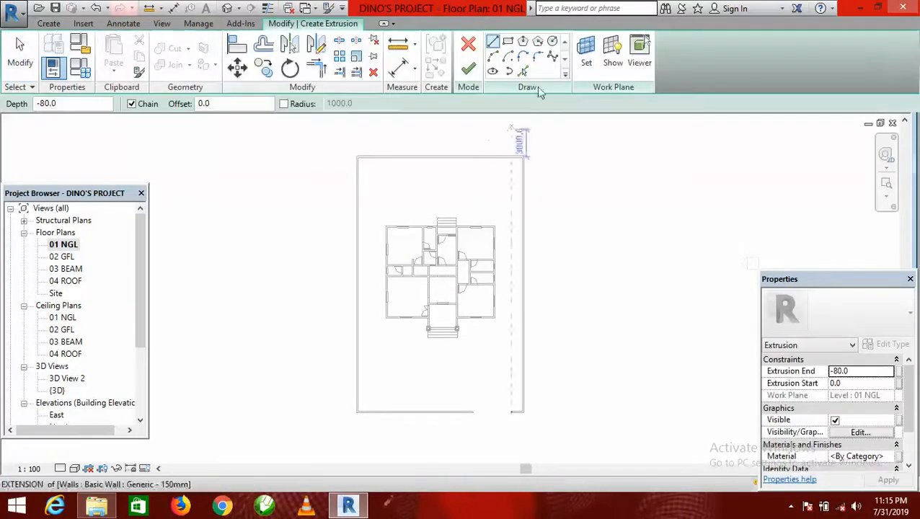
scroll(394, 169, up, 2)
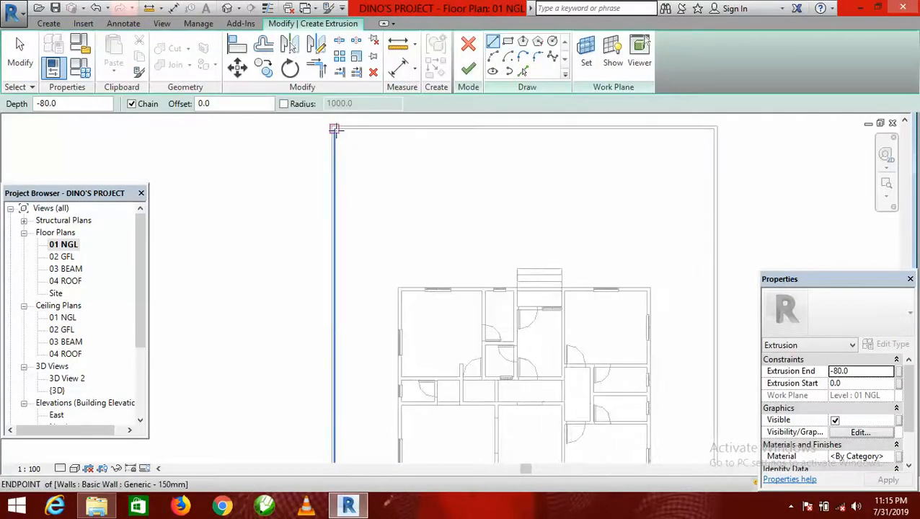
scroll(333, 128, up, 2)
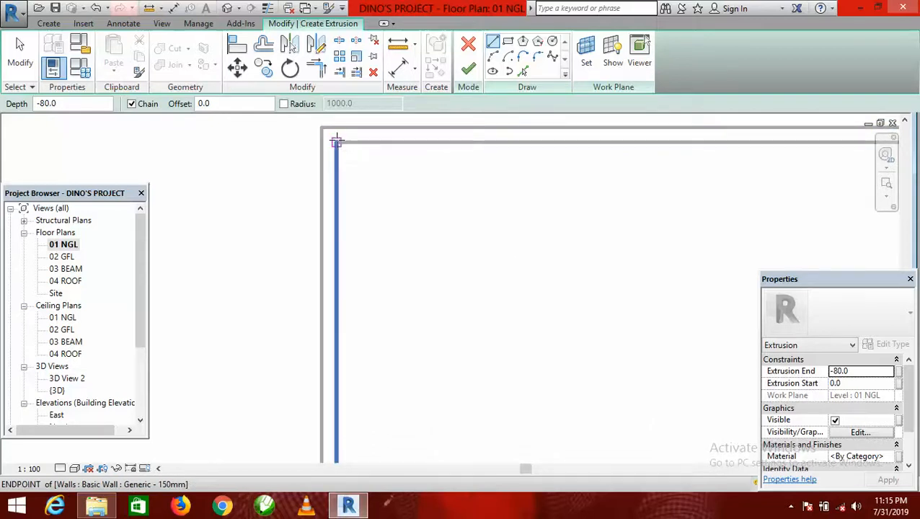
click(336, 143)
scroll(325, 151, down, 3)
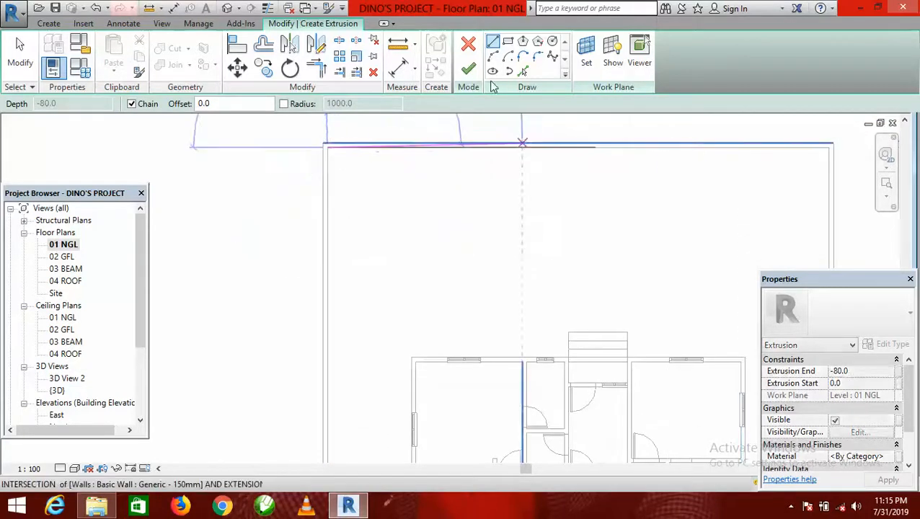
Sketch a rectangular extrusion profile between opposite inner corners of the boundary wall and finish the sketch.
click(508, 43)
scroll(333, 153, up, 2)
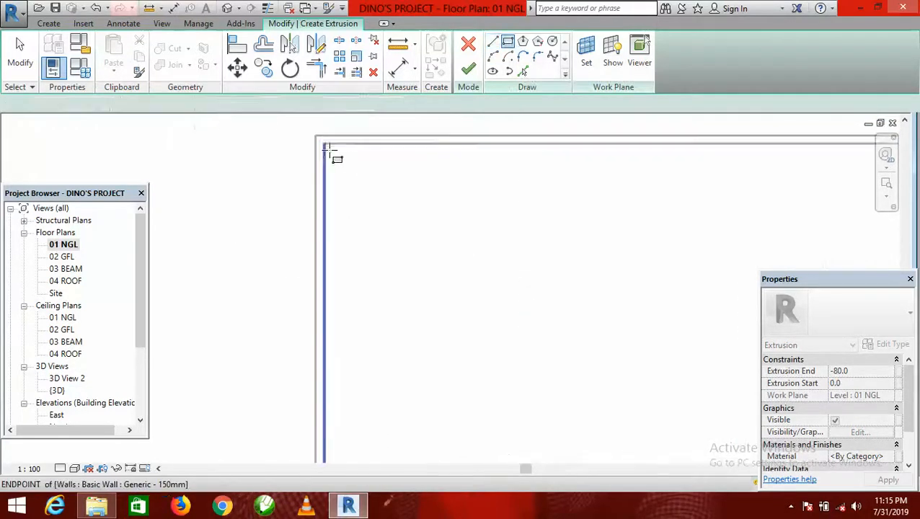
click(323, 142)
scroll(323, 143, down, 2)
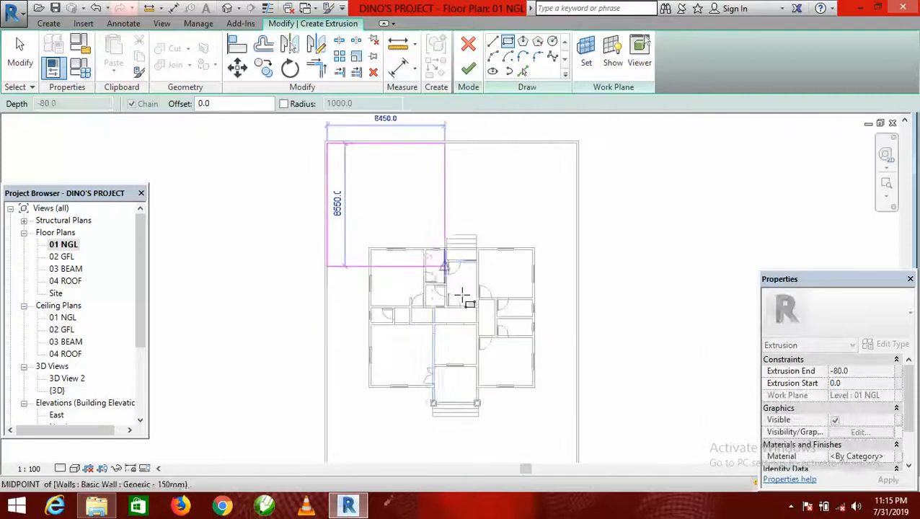
scroll(465, 296, down, 1)
scroll(526, 437, up, 4)
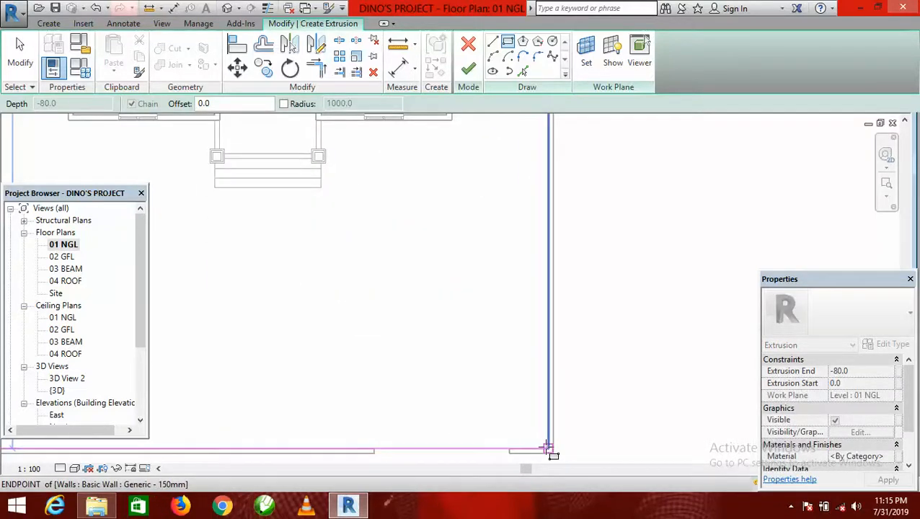
click(548, 450)
scroll(538, 339, down, 5)
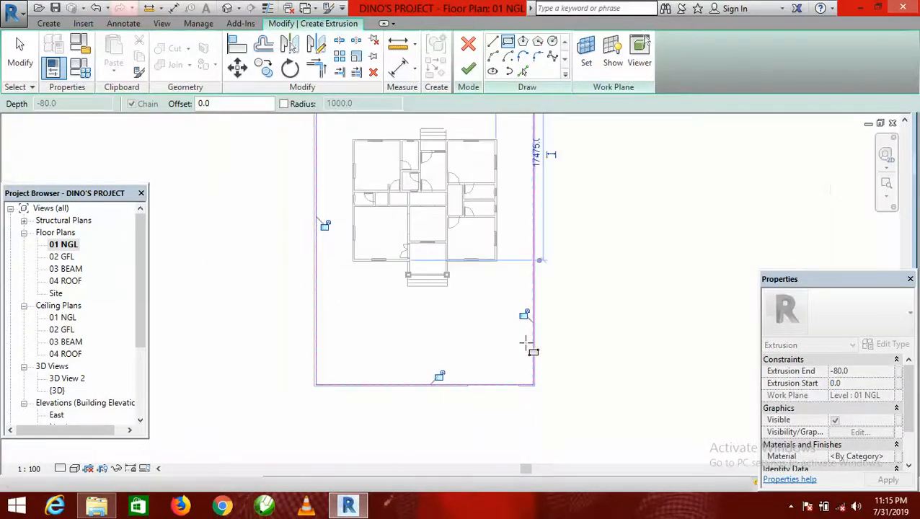
click(469, 70)
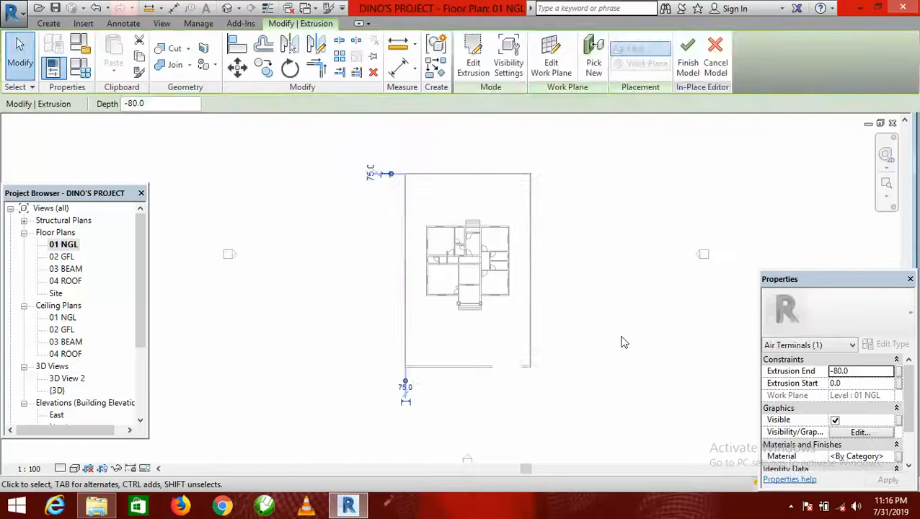
Set the extrusion end to 5 mm, assign the 05 INTERLOCKING material, and finish the in-place model.
click(854, 371)
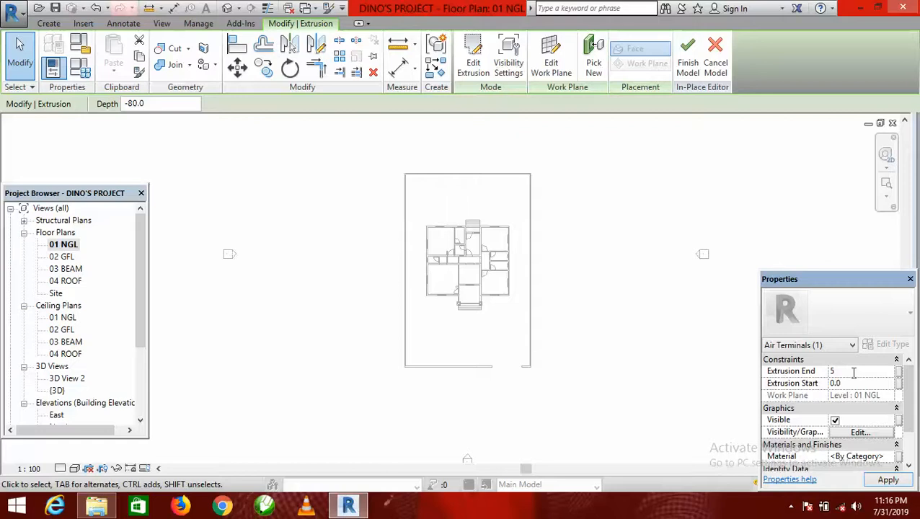
click(881, 458)
click(891, 458)
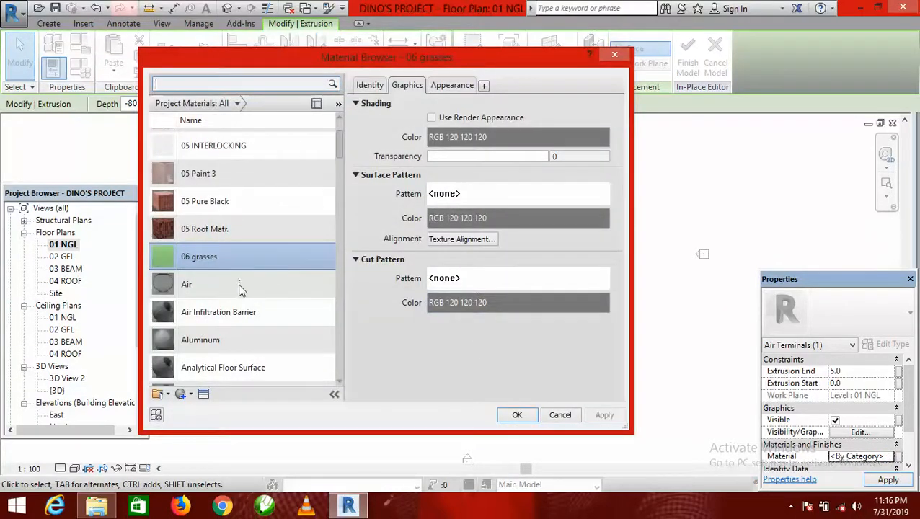
scroll(231, 211, up, 1)
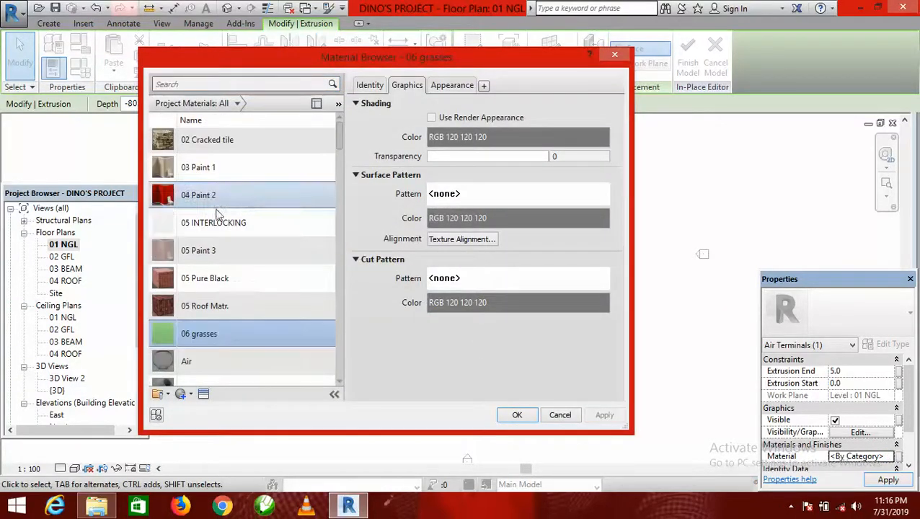
click(225, 229)
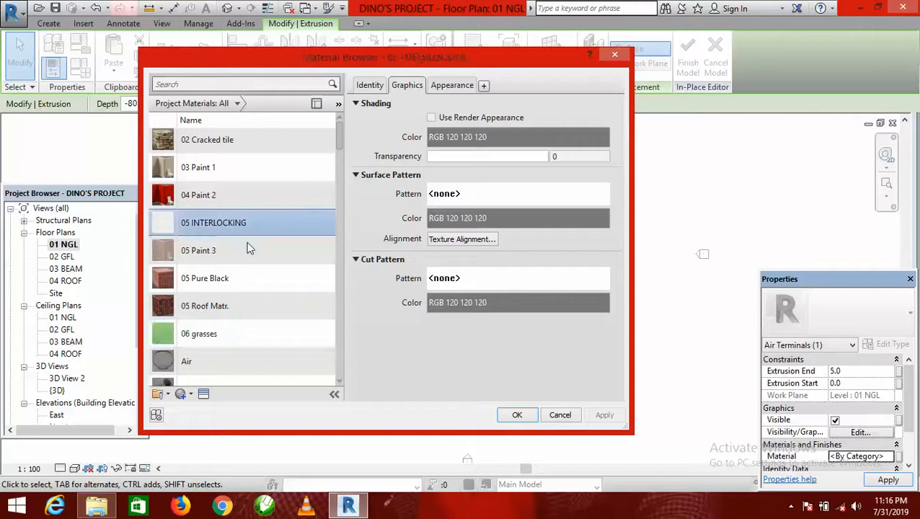
click(518, 417)
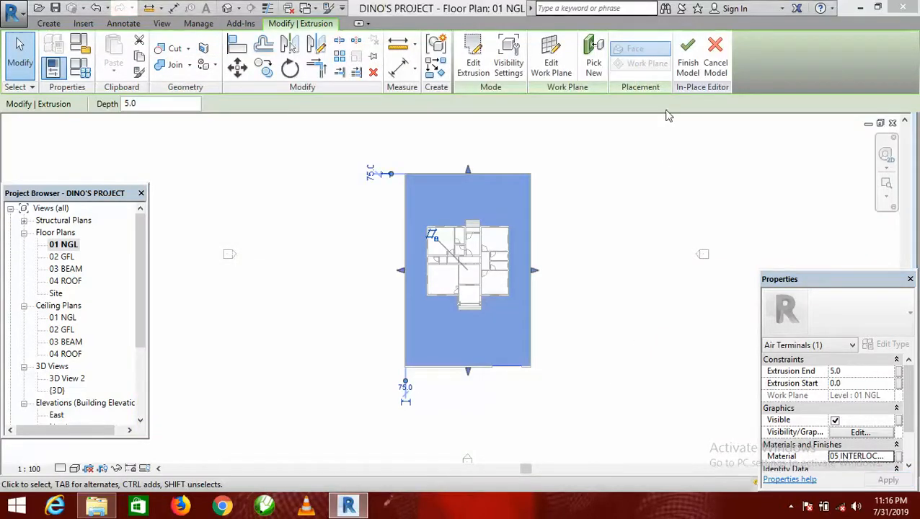
click(687, 64)
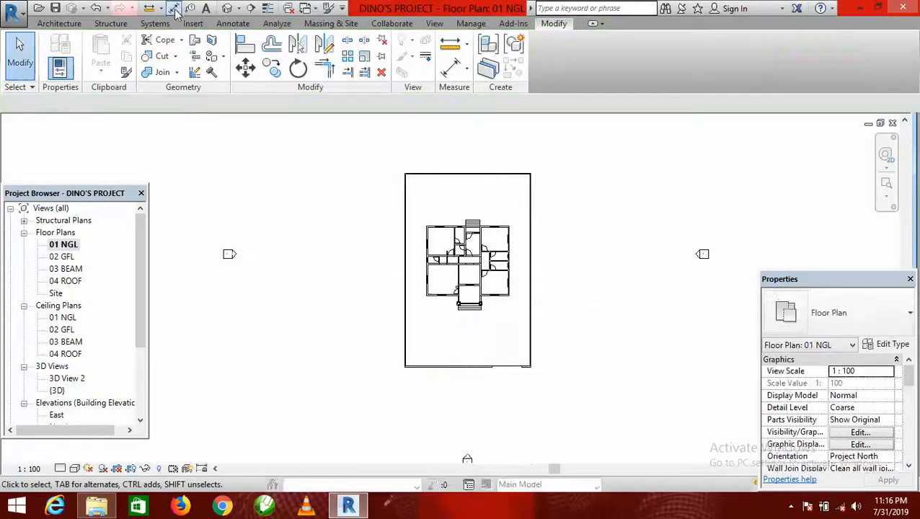
Open the default 3D view and examine the interlocking paving around the house and inside the boundary wall.
click(226, 8)
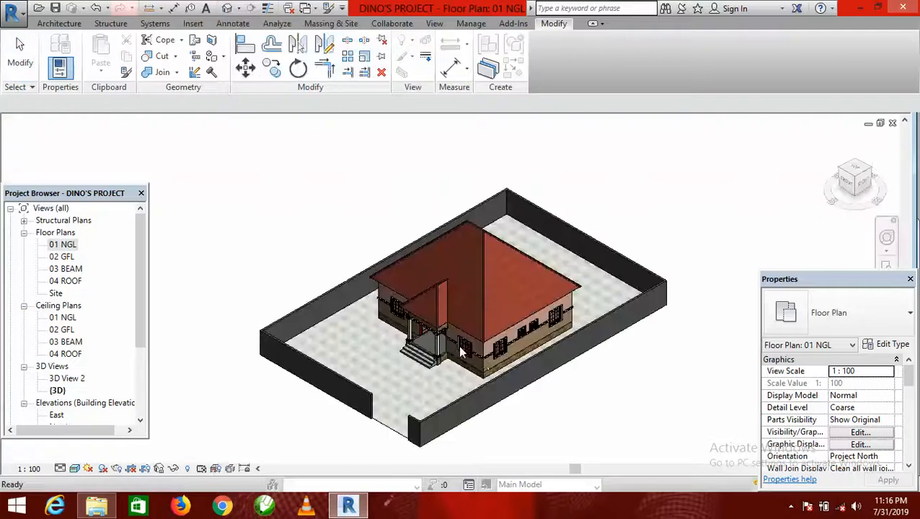
scroll(370, 367, up, 6)
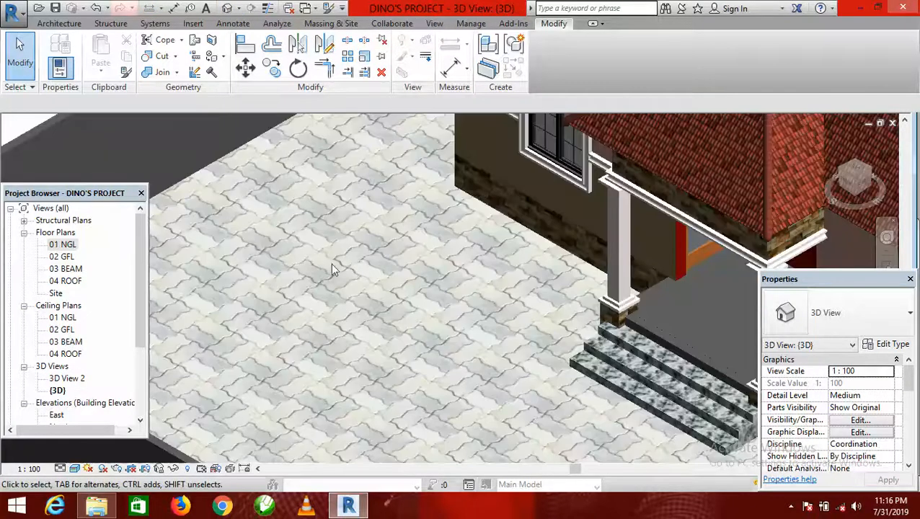
scroll(372, 315, down, 4)
scroll(395, 342, down, 3)
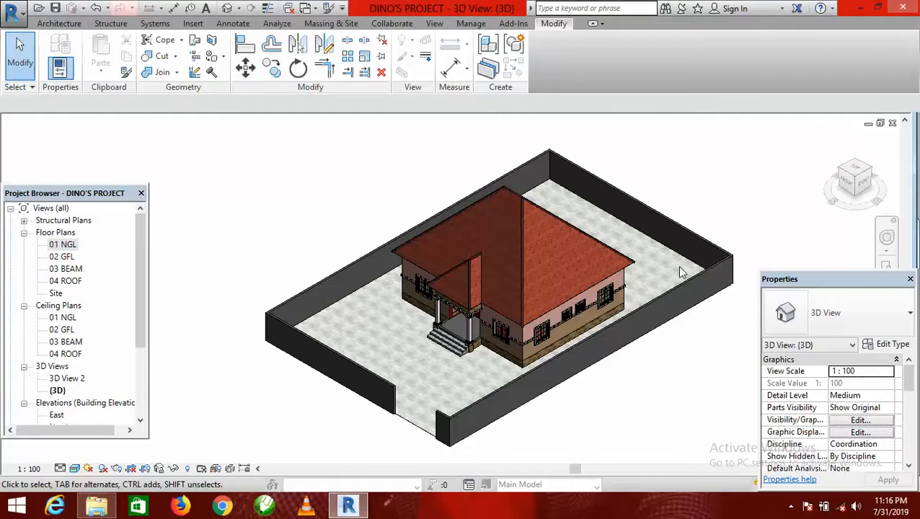
scroll(681, 272, up, 2)
scroll(640, 242, down, 1)
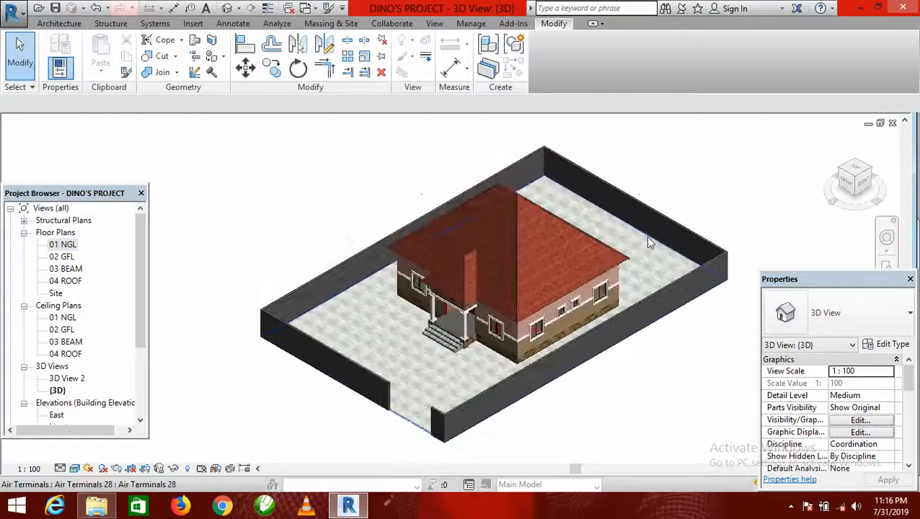
scroll(331, 308, up, 4)
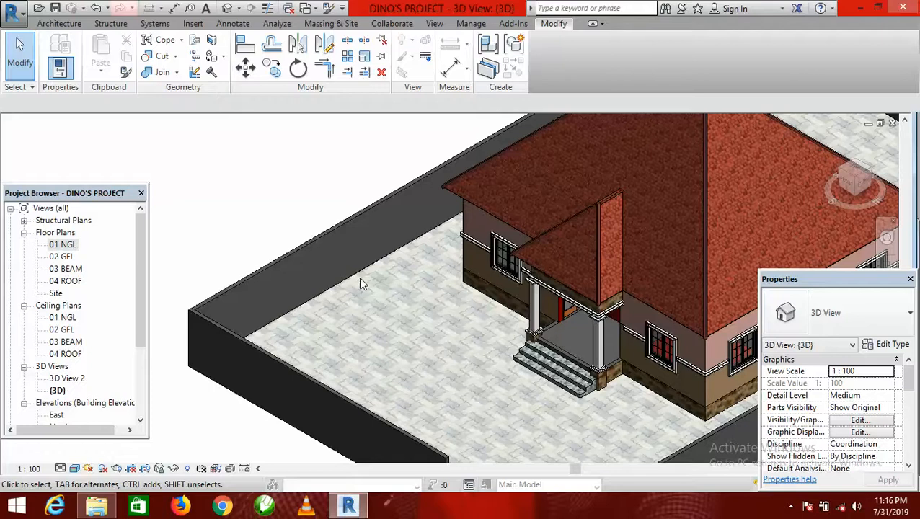
scroll(281, 285, down, 6)
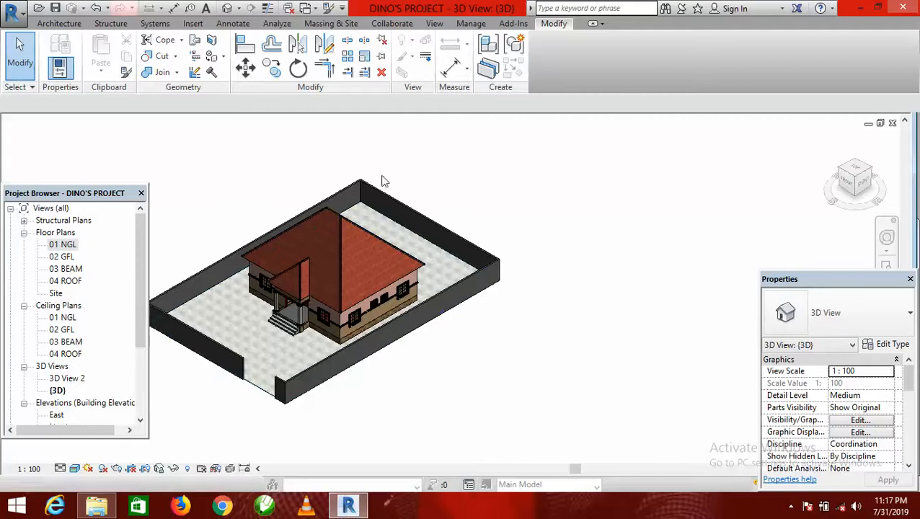
In the 01 NGL floor plan, create an in-place model in the Air Terminals category with the default name and start a sweep.
double_click(63, 245)
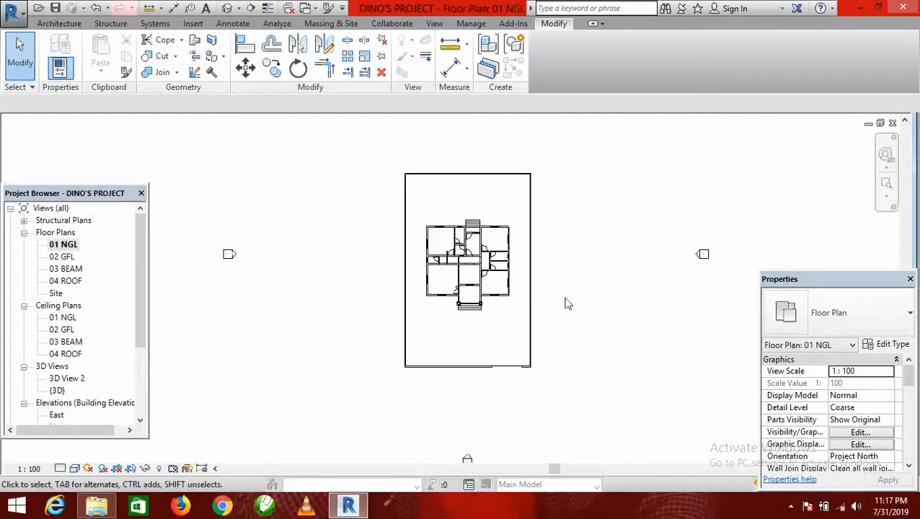
click(72, 25)
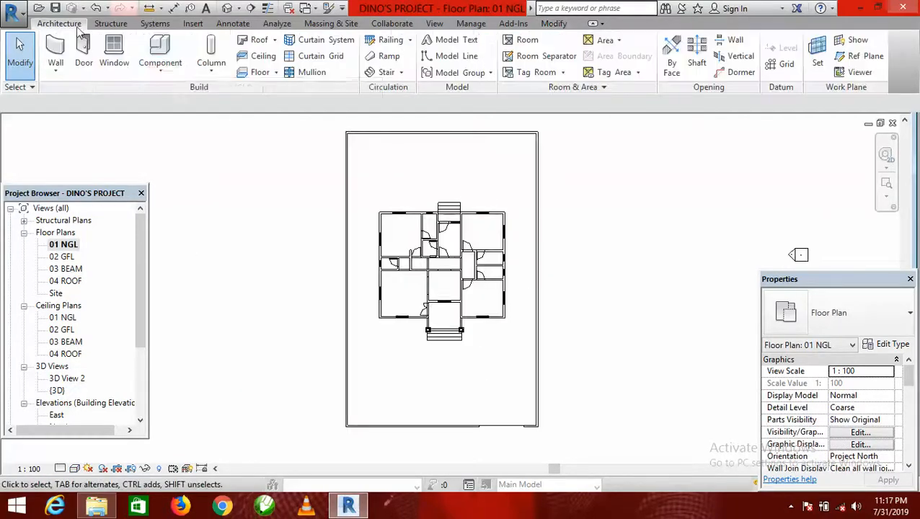
click(157, 69)
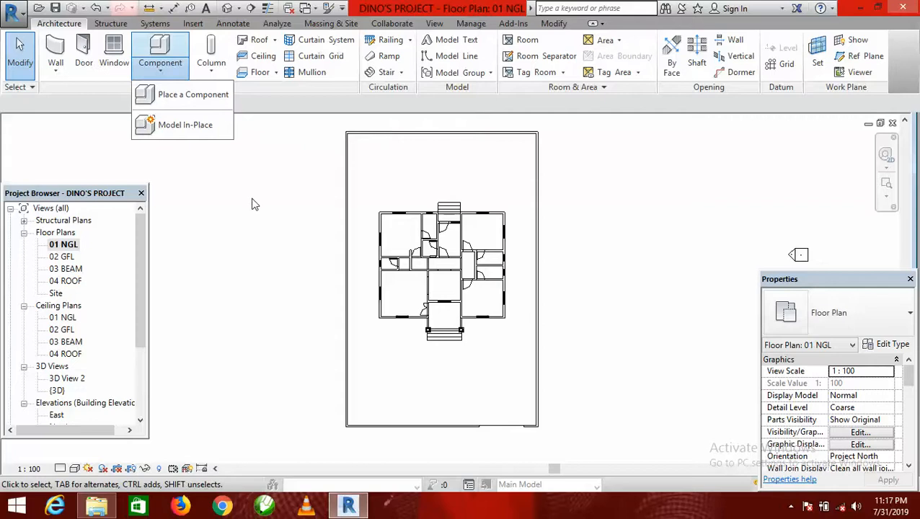
click(189, 126)
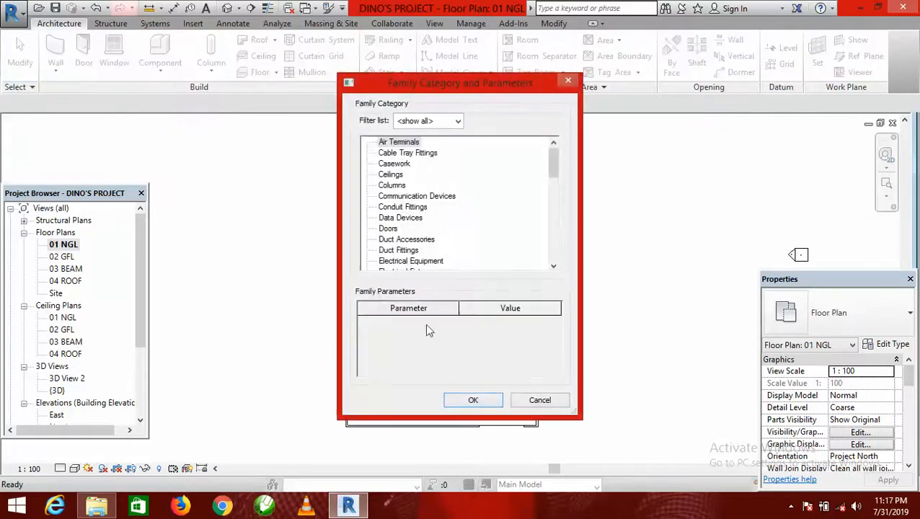
click(467, 403)
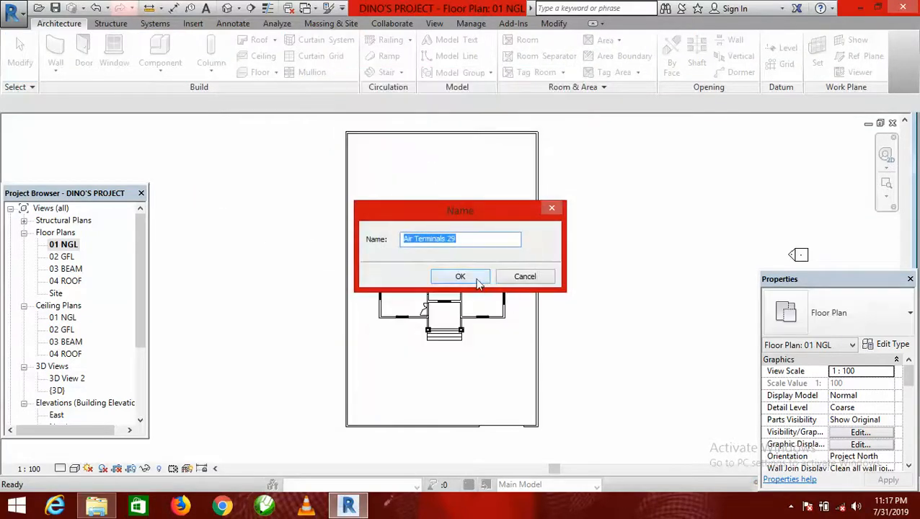
click(478, 281)
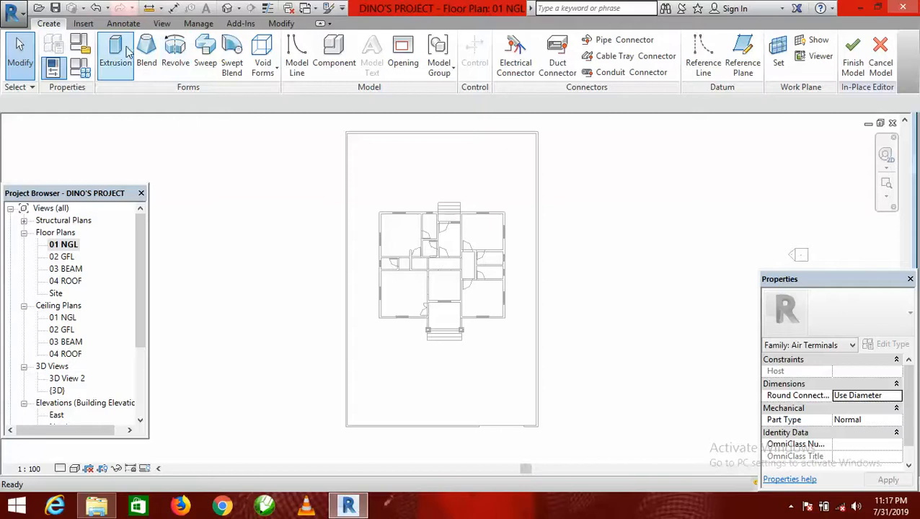
click(206, 52)
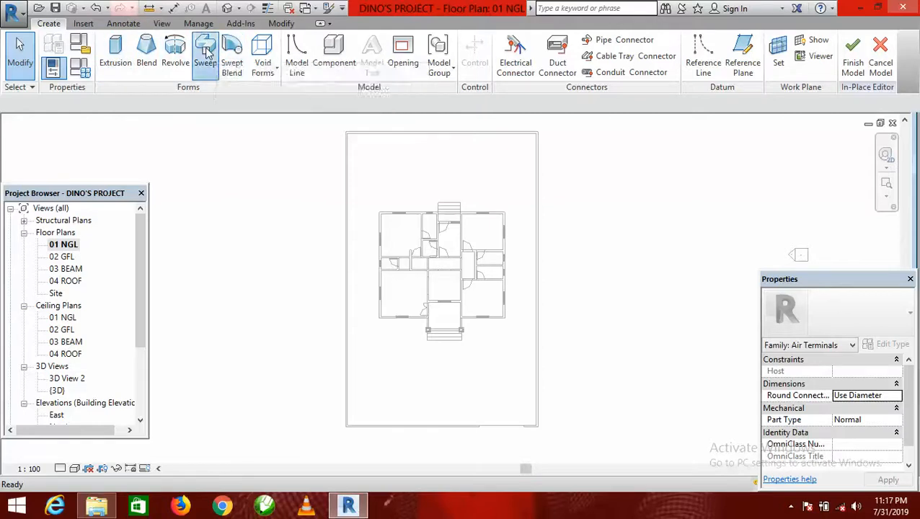
scroll(506, 239, down, 1)
scroll(527, 410, up, 4)
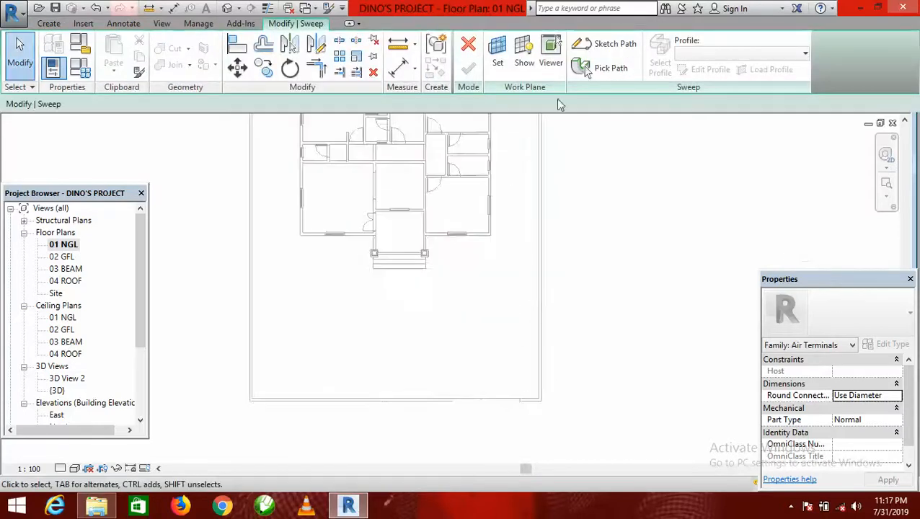
Sketch the sweep path's first line at a 900 mm offset inside the east boundary wall, from its front inner corner to its rear one.
click(611, 43)
scroll(513, 388, up, 1)
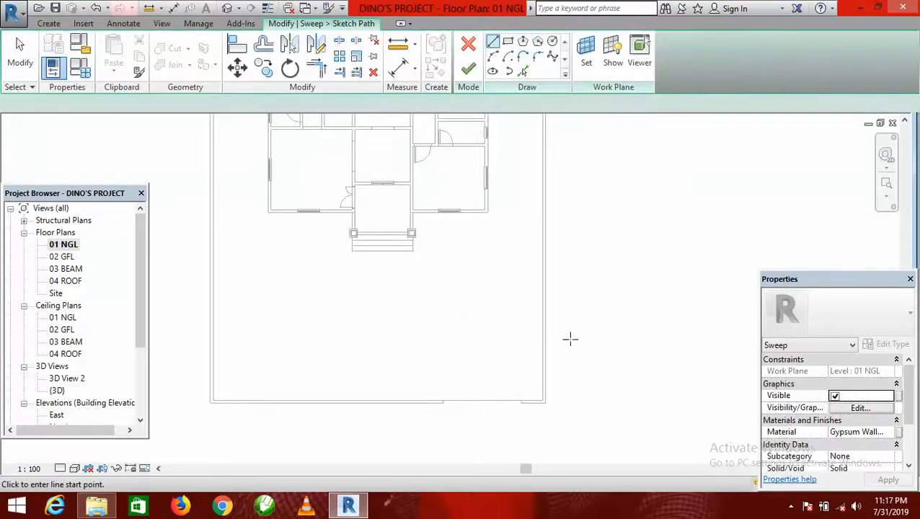
scroll(521, 421, up, 3)
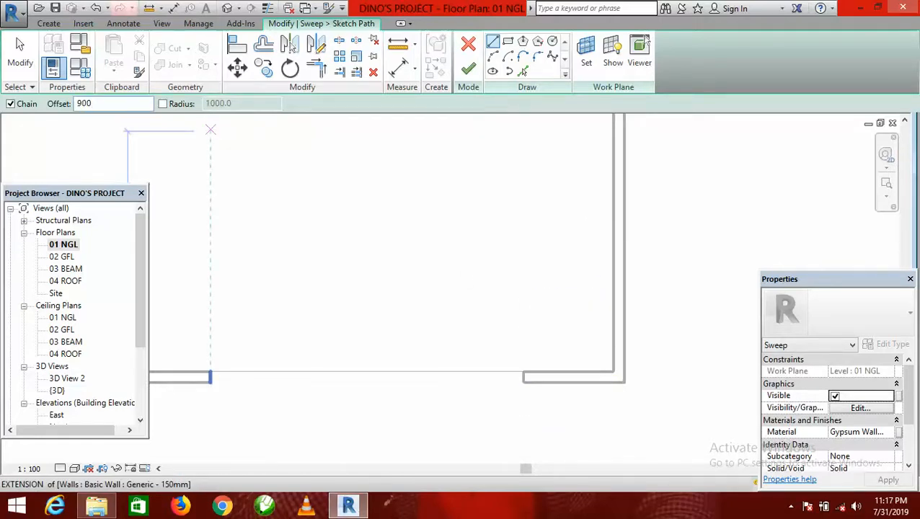
click(612, 370)
scroll(613, 360, down, 5)
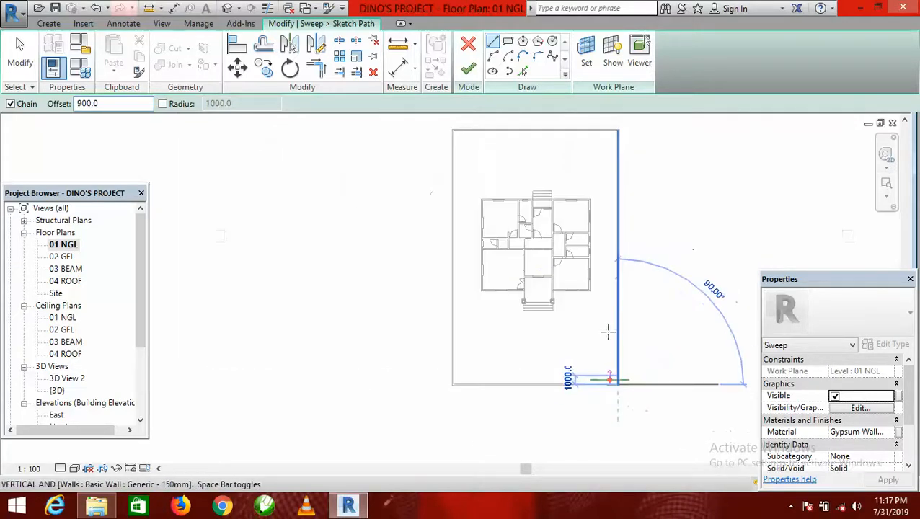
scroll(609, 200, up, 5)
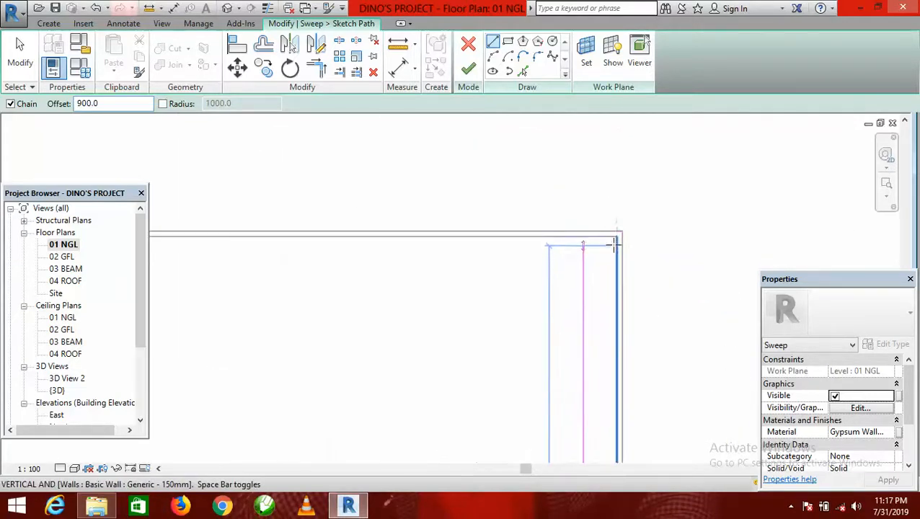
click(615, 238)
Continue the path at the 900 mm offset along the rear, west and front boundary walls, ending at the near edge of the gate opening.
scroll(643, 165, down, 4)
scroll(409, 199, up, 4)
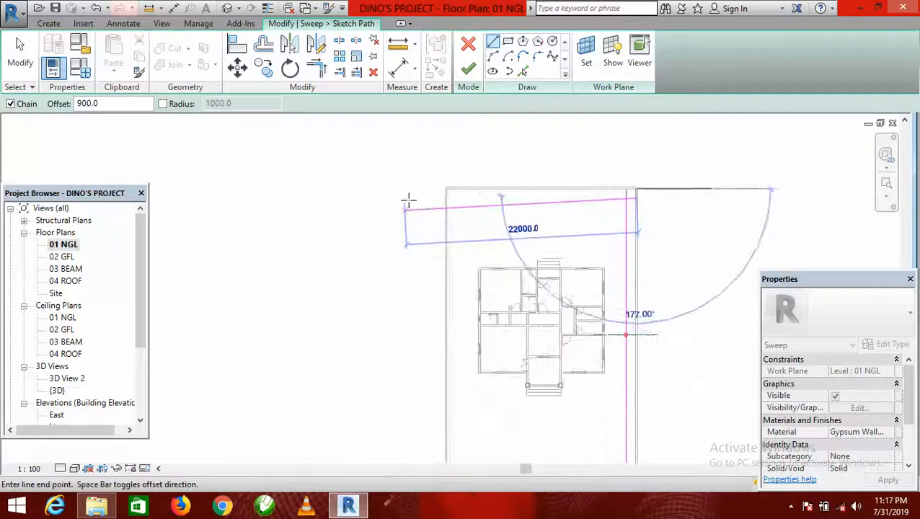
click(467, 176)
scroll(468, 172, down, 5)
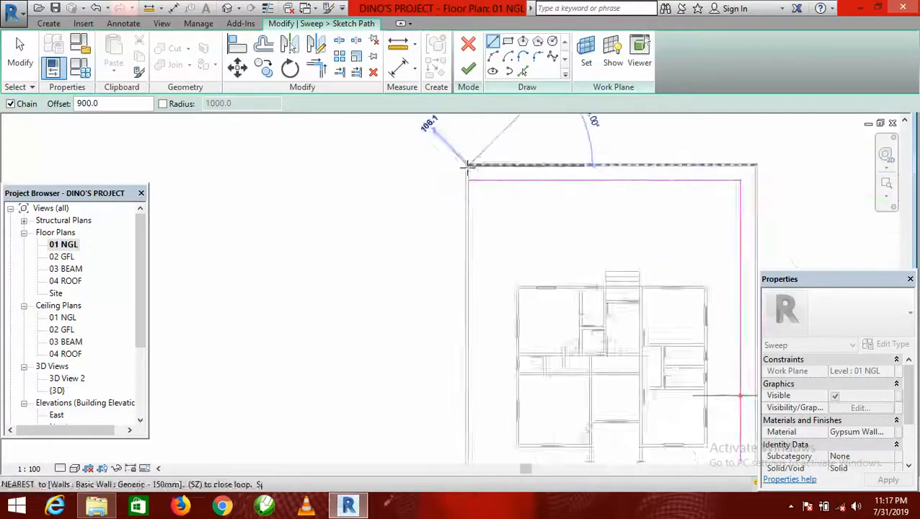
scroll(476, 375, up, 5)
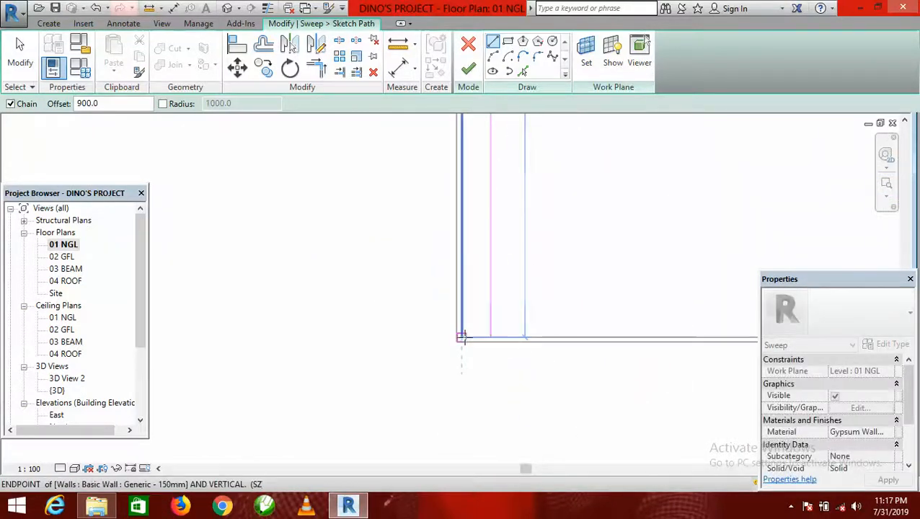
click(464, 337)
scroll(382, 292, down, 4)
scroll(502, 301, up, 5)
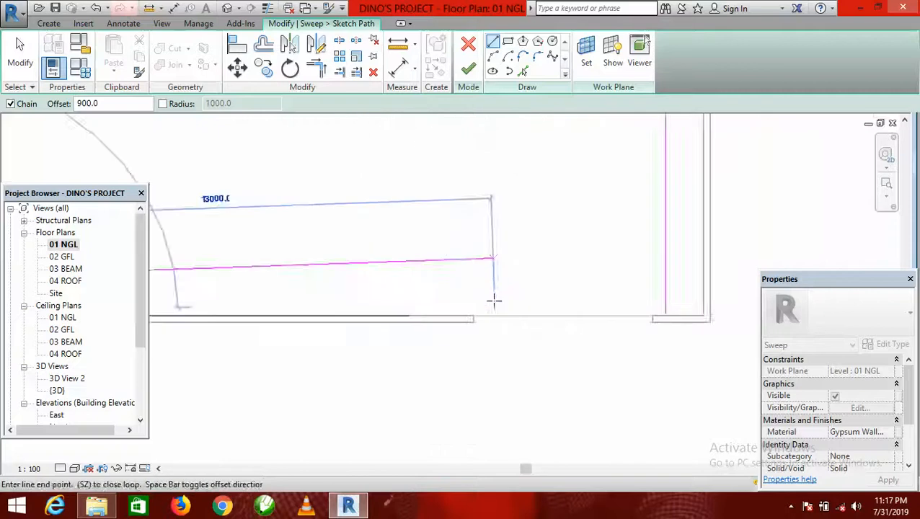
click(454, 330)
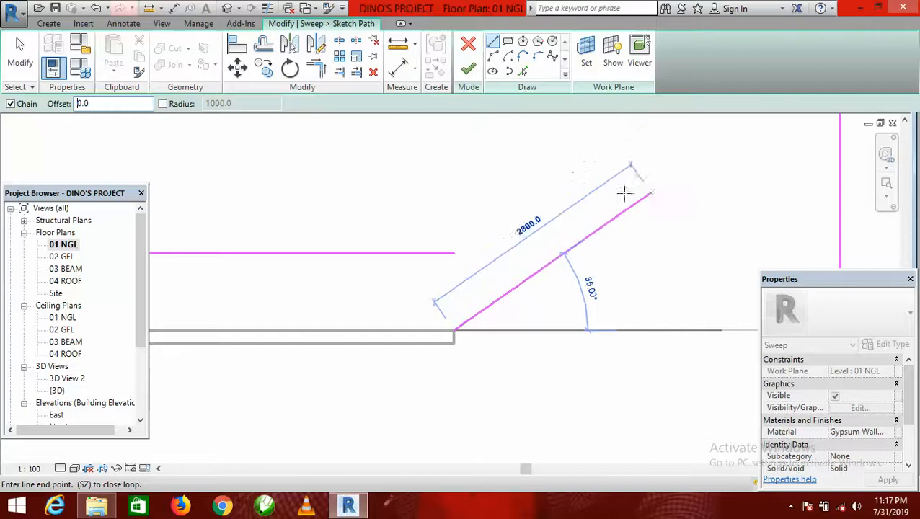
Join the wall end at the gate to the path's end with a zero-offset line, and fillet that corner to about a 600 mm radius.
click(454, 253)
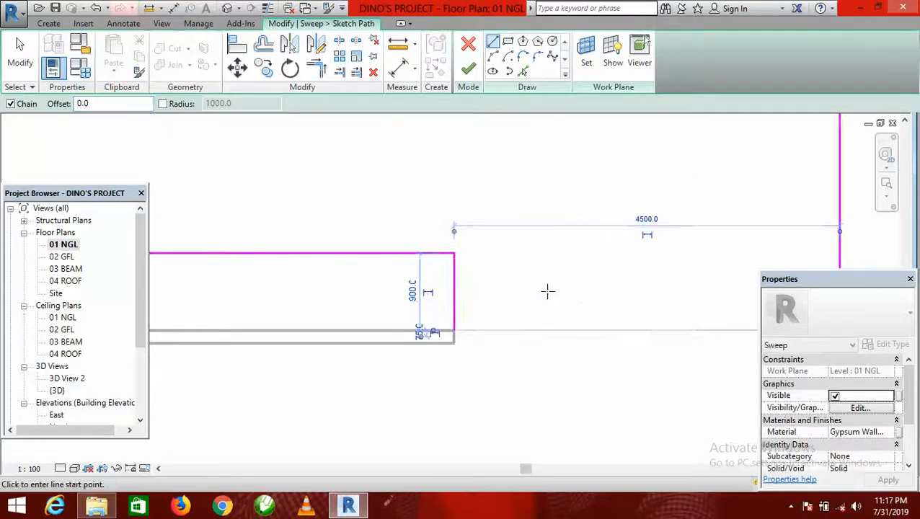
scroll(548, 292, down, 4)
click(537, 58)
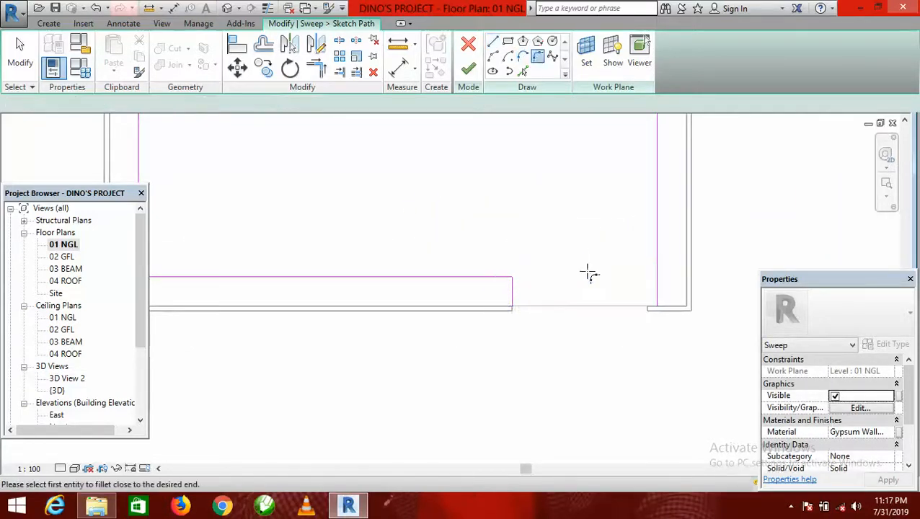
scroll(505, 281, up, 3)
click(504, 257)
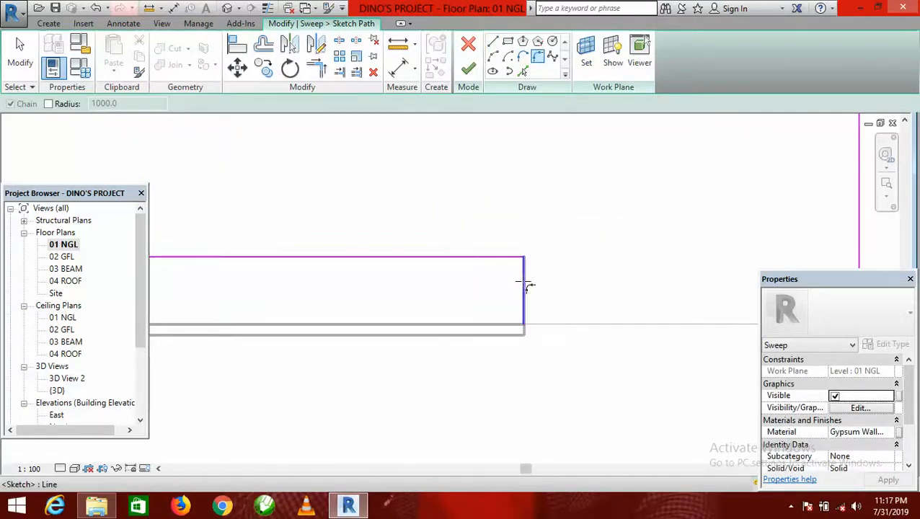
click(524, 285)
click(497, 274)
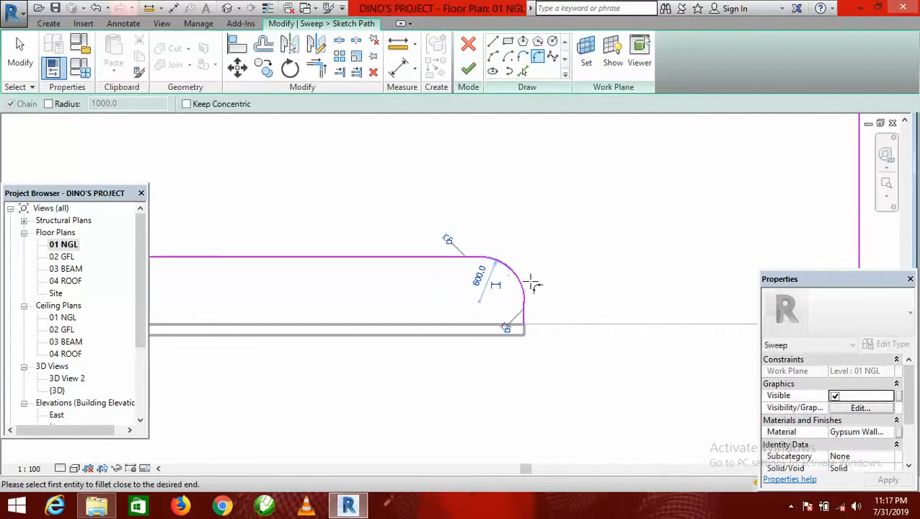
Finish the sweep path and open its profile for editing in the South elevation.
scroll(462, 310, down, 2)
scroll(465, 314, down, 4)
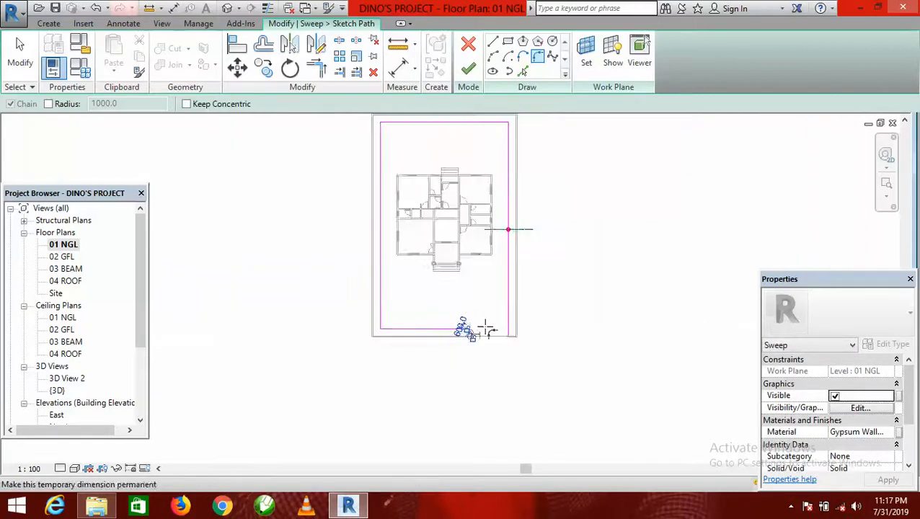
scroll(510, 306, up, 2)
scroll(452, 339, up, 4)
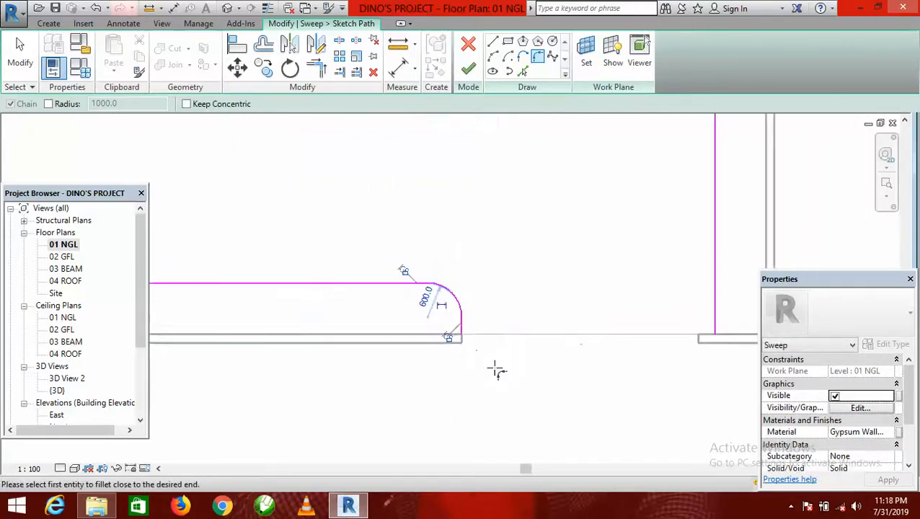
scroll(480, 358, down, 5)
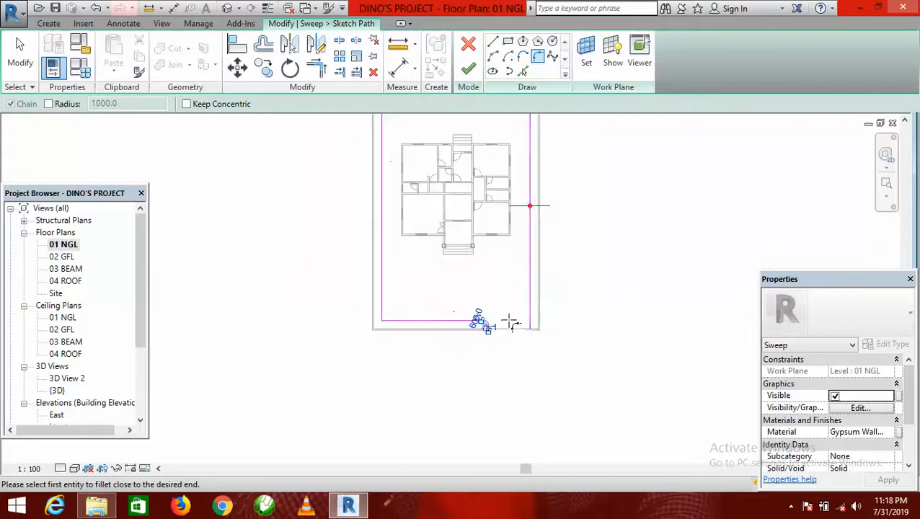
scroll(531, 189, up, 3)
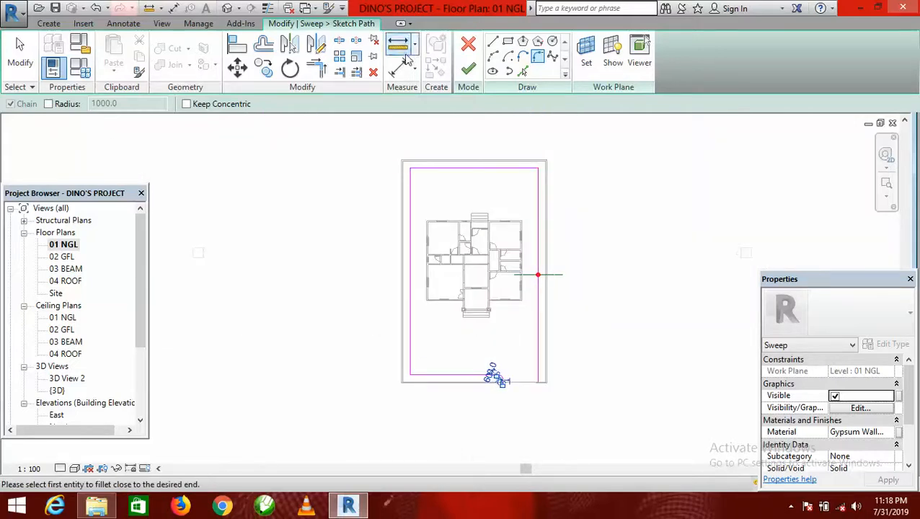
click(469, 72)
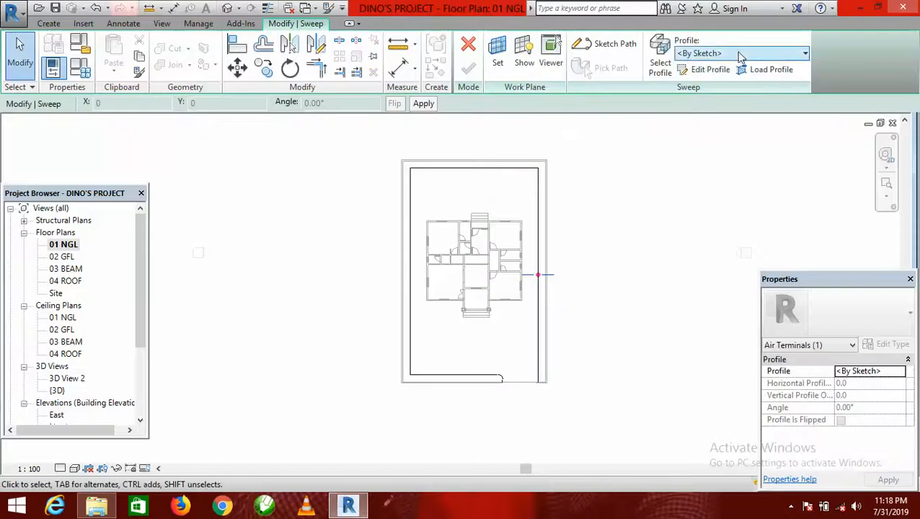
click(710, 70)
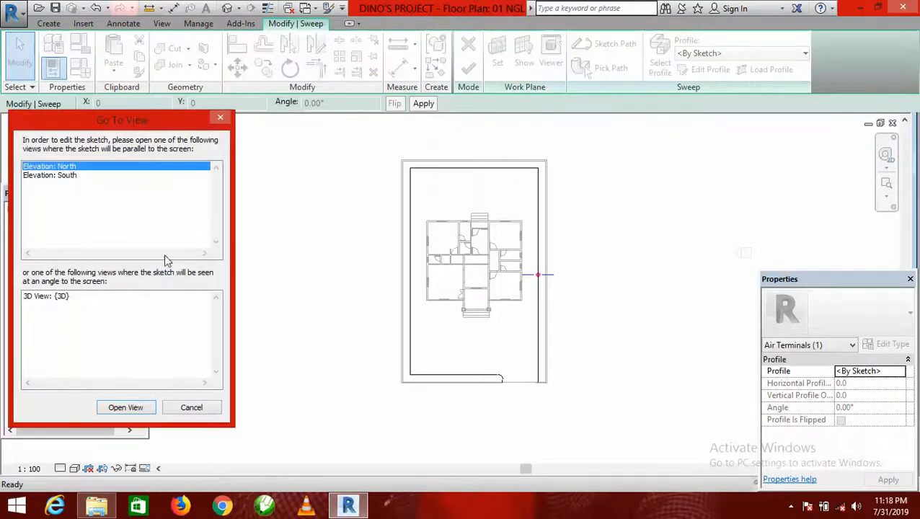
click(62, 175)
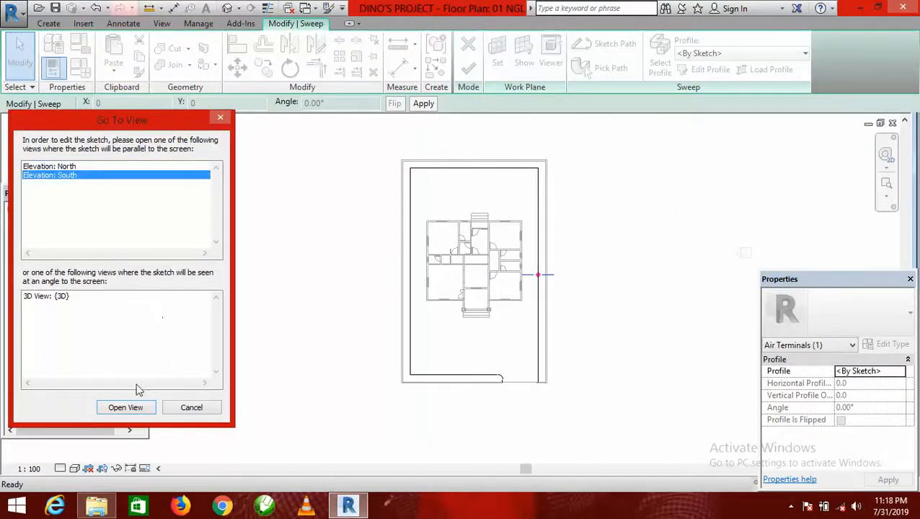
click(125, 407)
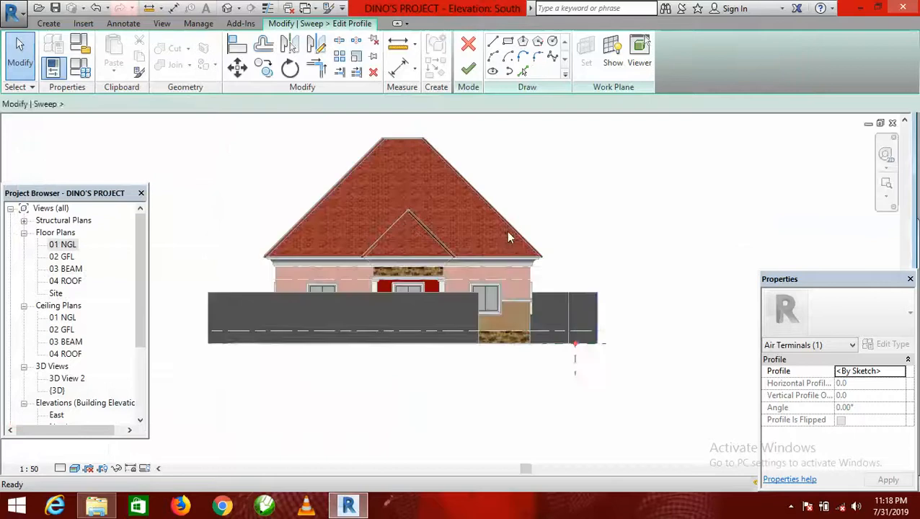
Sketch a 100 mm horizontal line eastward along the ground level from the sweep profile's origin.
scroll(604, 371, up, 5)
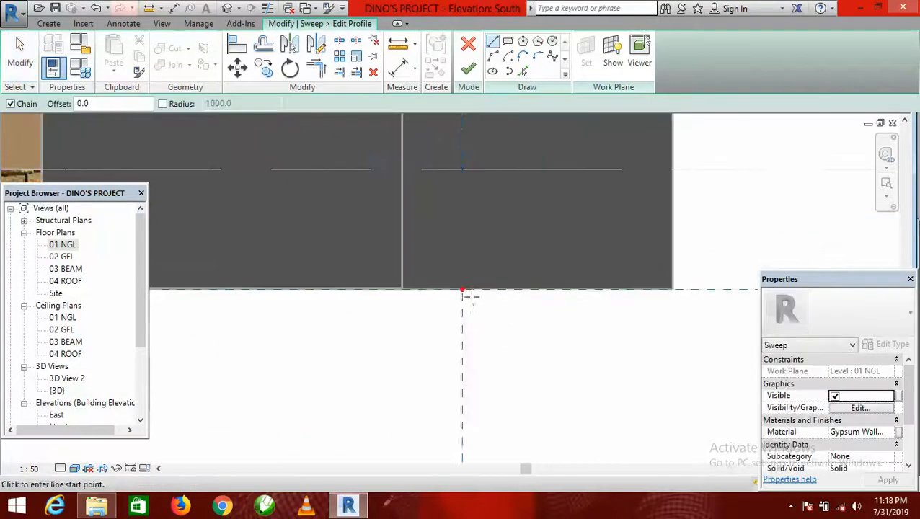
click(462, 290)
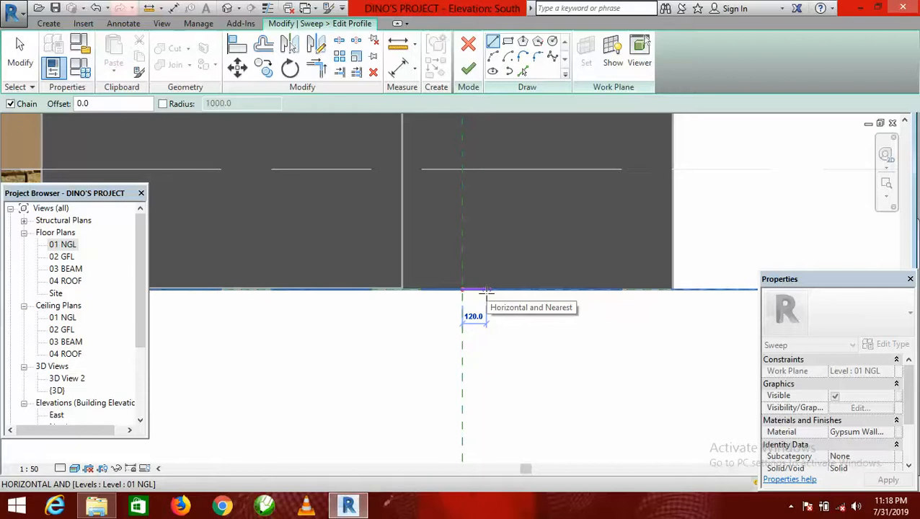
text(1)
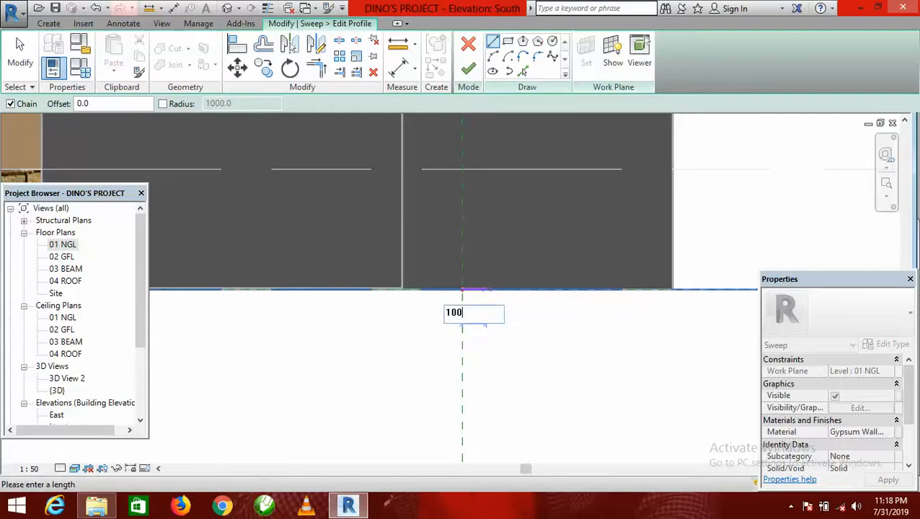
text(00)
key(Return)
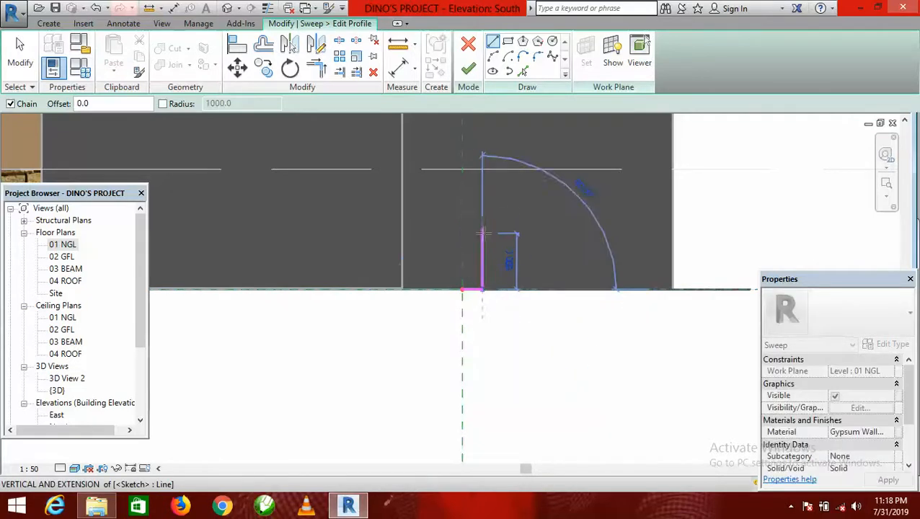
key(Escape)
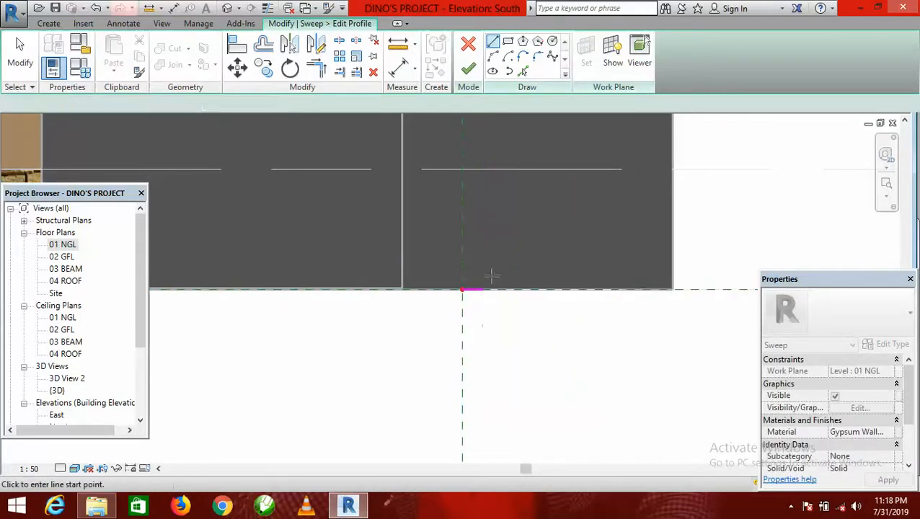
Sketch the profile's base 100 mm westward from the origin, and raise a 150 mm vertical edge from its outer end.
scroll(462, 292, up, 1)
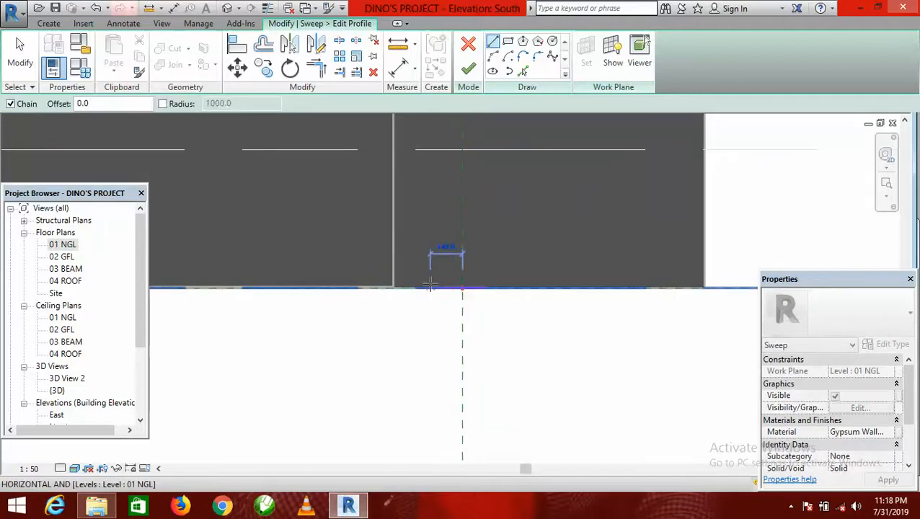
click(430, 284)
text(100)
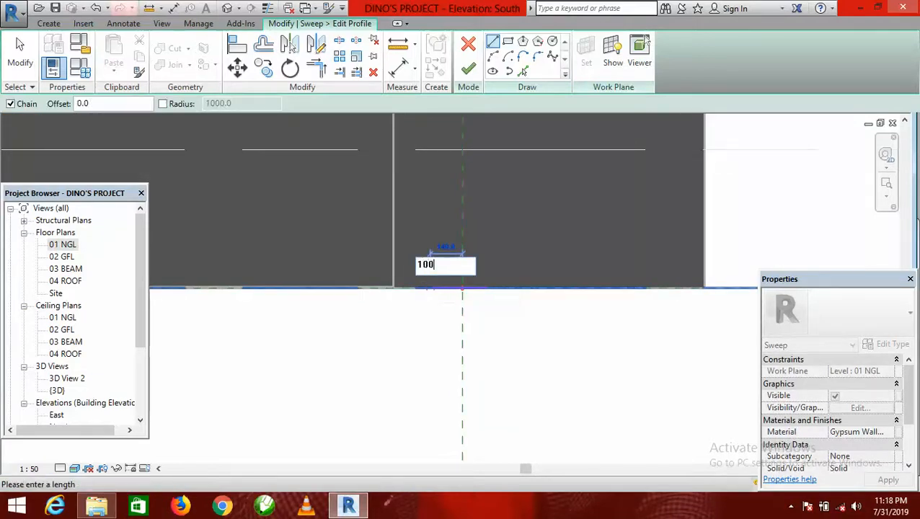
key(Return)
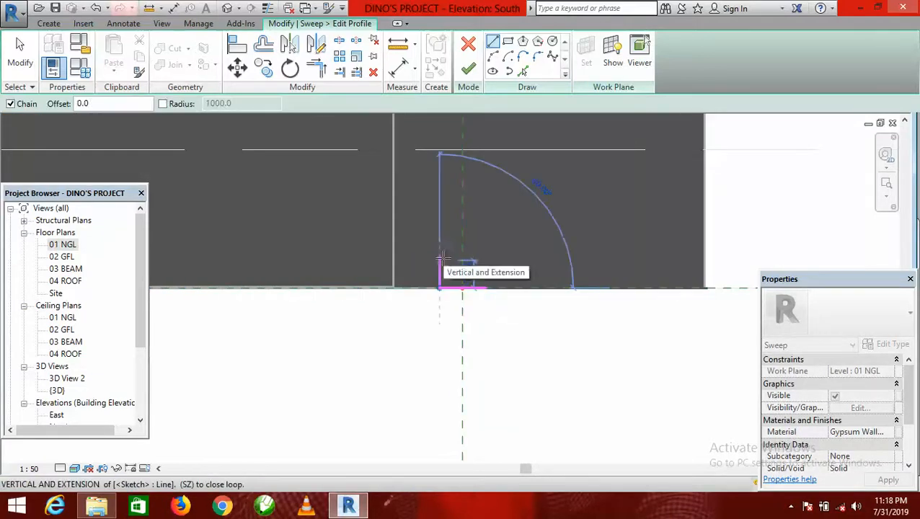
text(1)
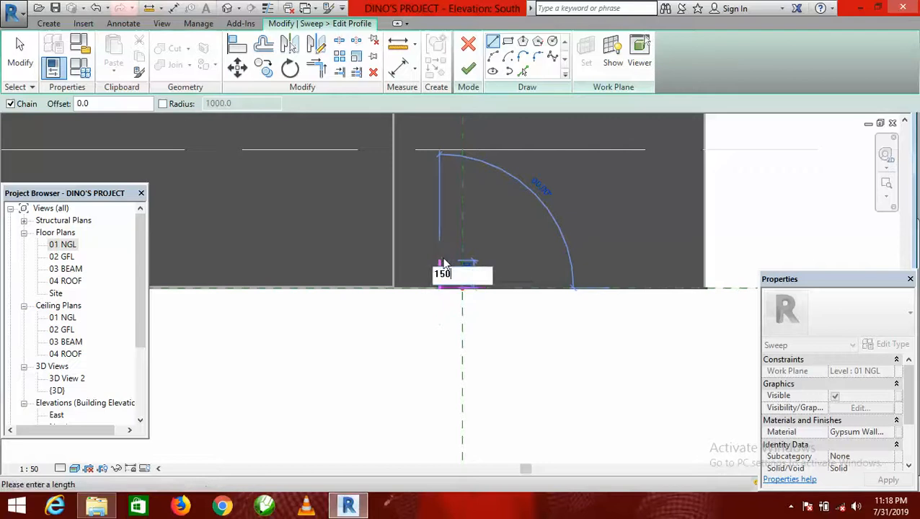
text(50)
key(Return)
key(Escape)
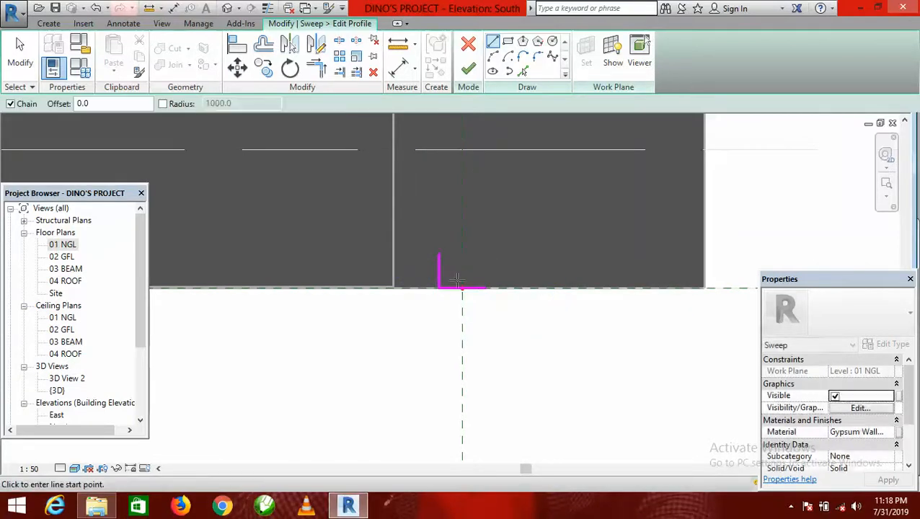
Sketch a 225 mm vertical edge at the origin and a 50 mm westward top edge, closing the profile with a slope to the 150 mm edge.
click(462, 288)
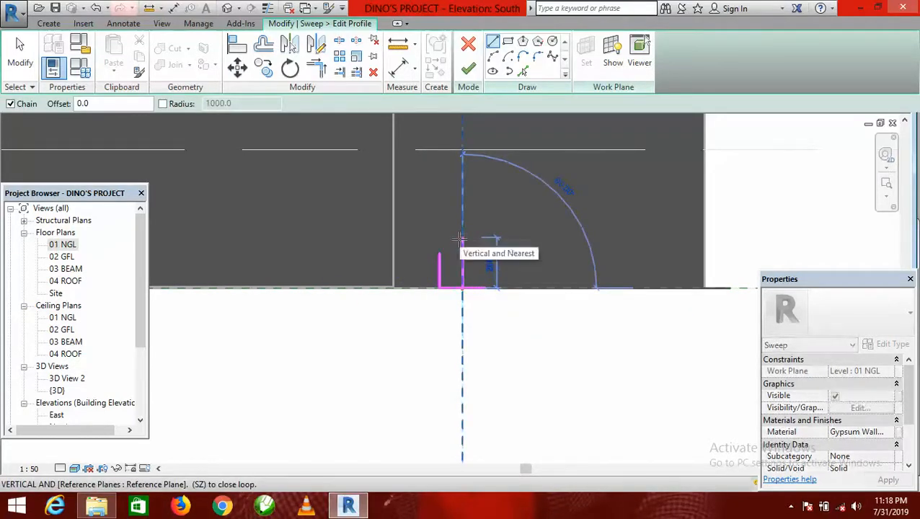
text(225)
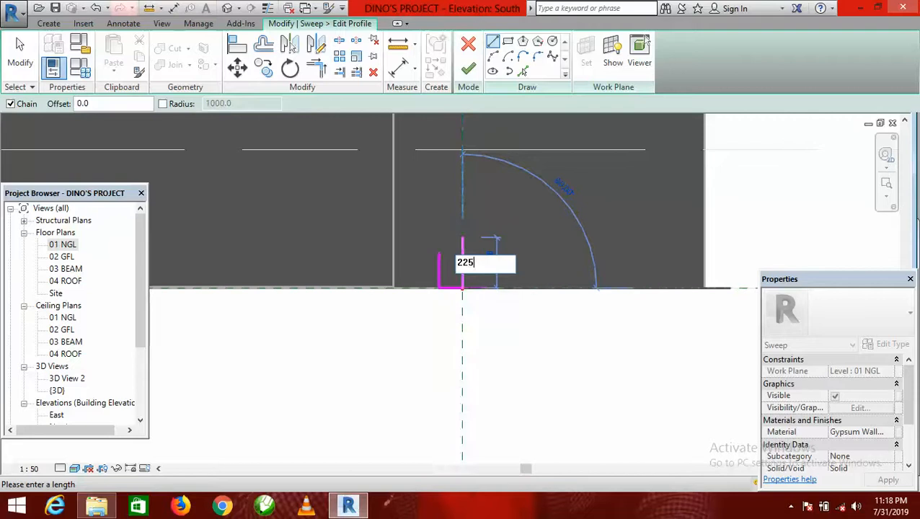
key(Return)
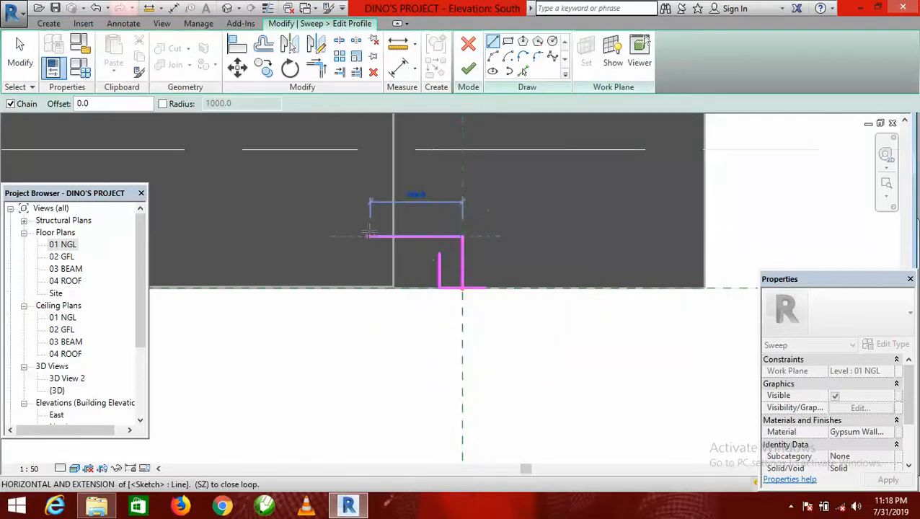
text(50)
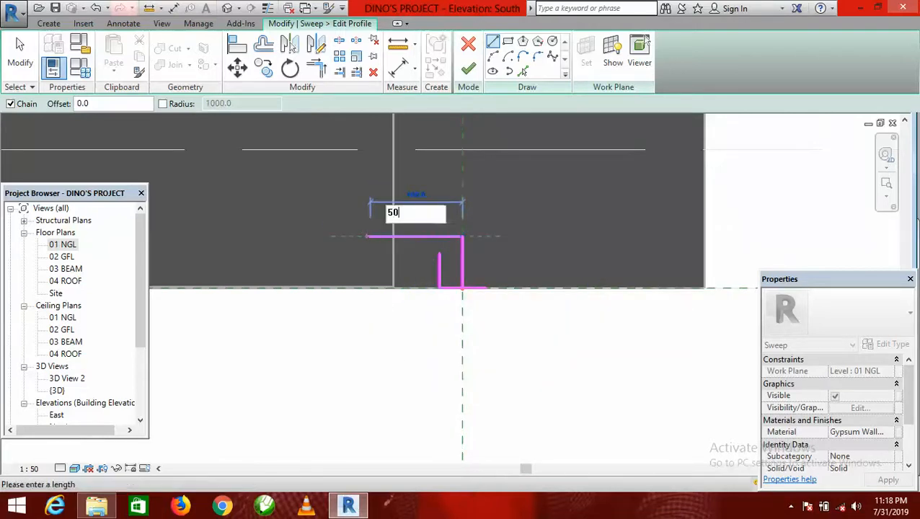
key(Return)
scroll(445, 266, up, 3)
click(436, 244)
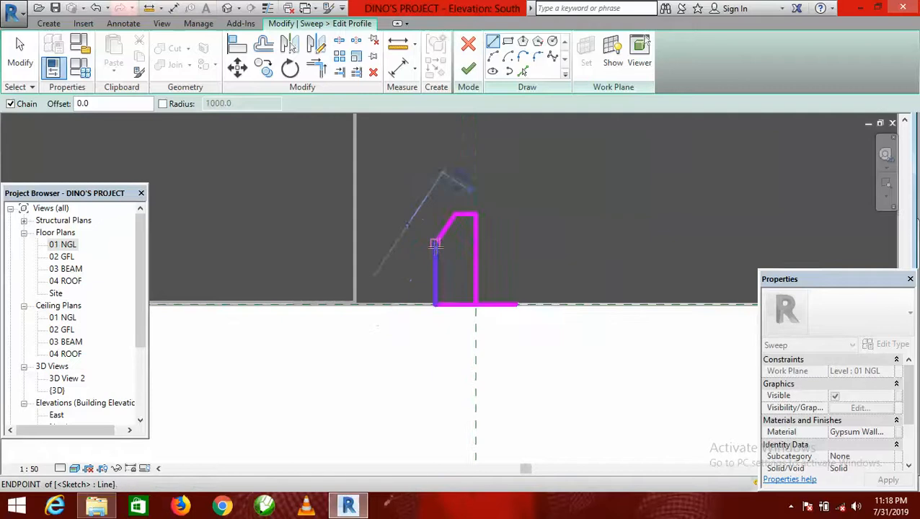
Delete the extra 100 mm line east of the profile's origin, and finish the profile, sweep and in-place model.
key(Escape)
key(Escape)
click(509, 306)
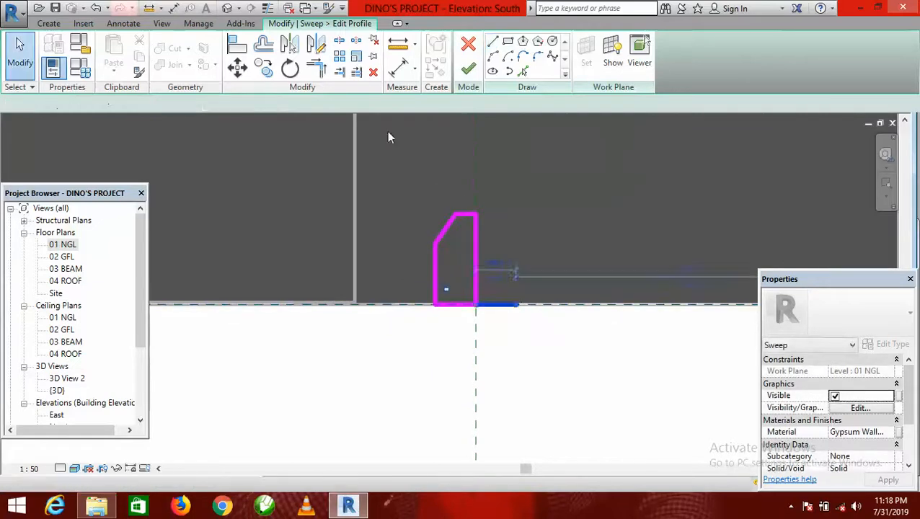
click(373, 72)
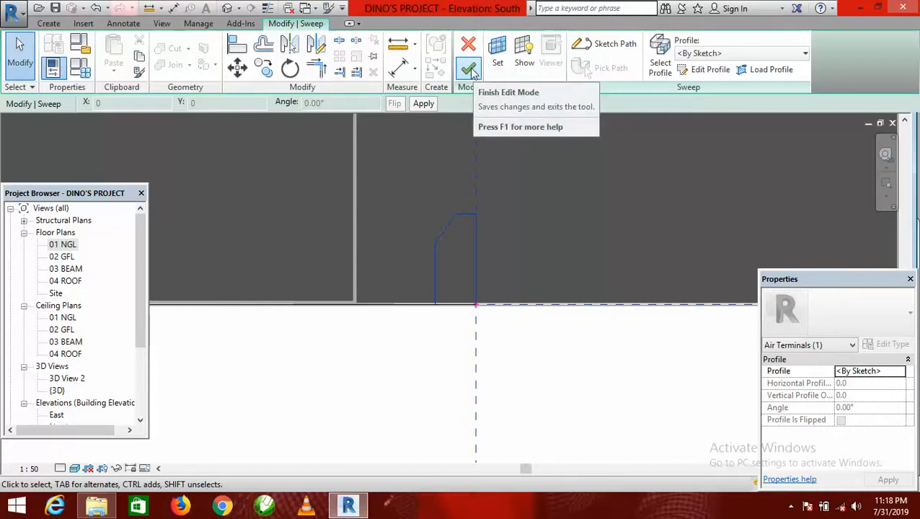
click(469, 70)
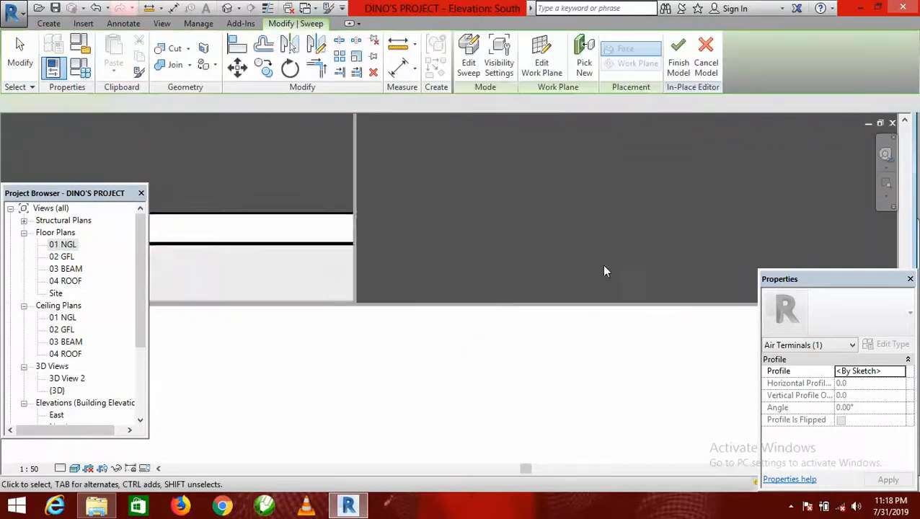
click(679, 58)
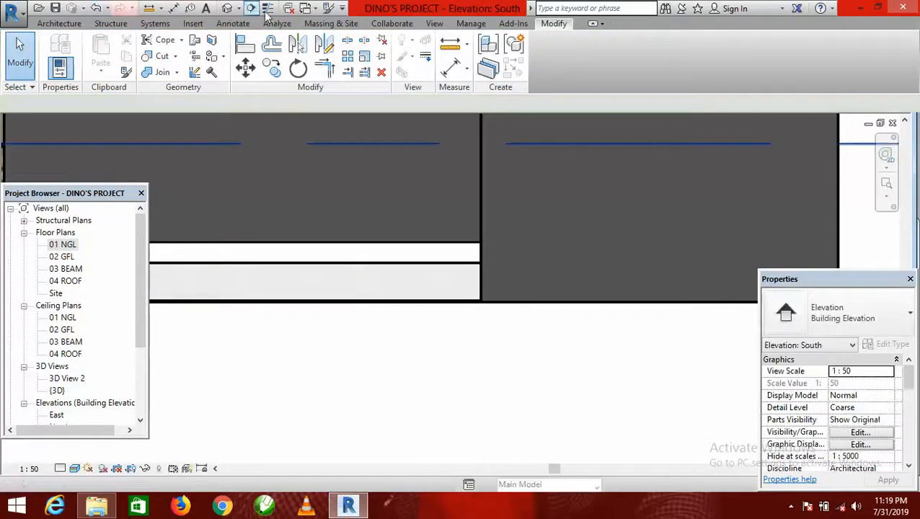
Examine the finished sweep inside the boundary walls in the default 3D view.
click(229, 10)
click(494, 307)
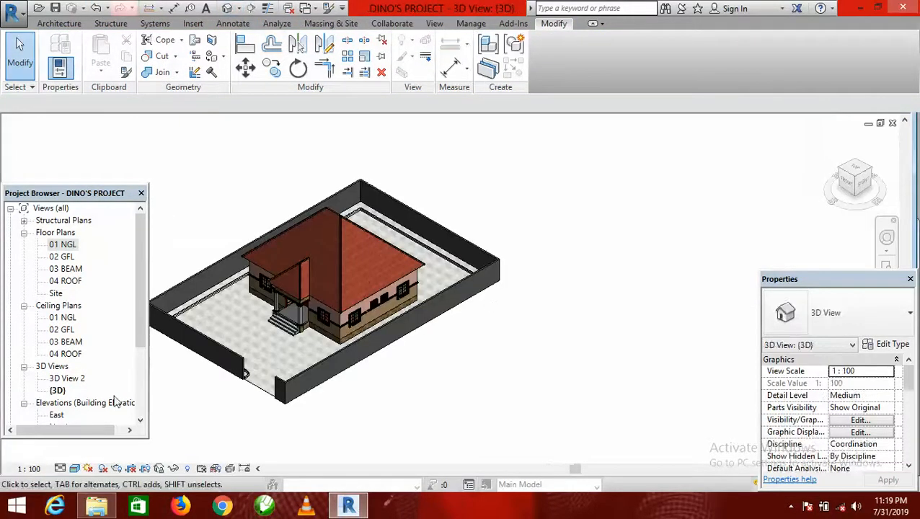
scroll(219, 311, up, 5)
scroll(424, 369, down, 5)
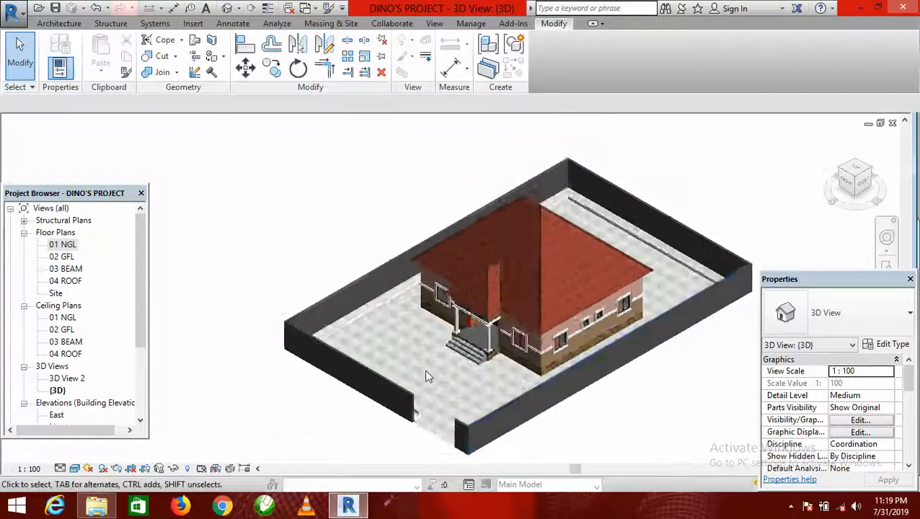
scroll(424, 374, up, 2)
scroll(312, 274, up, 3)
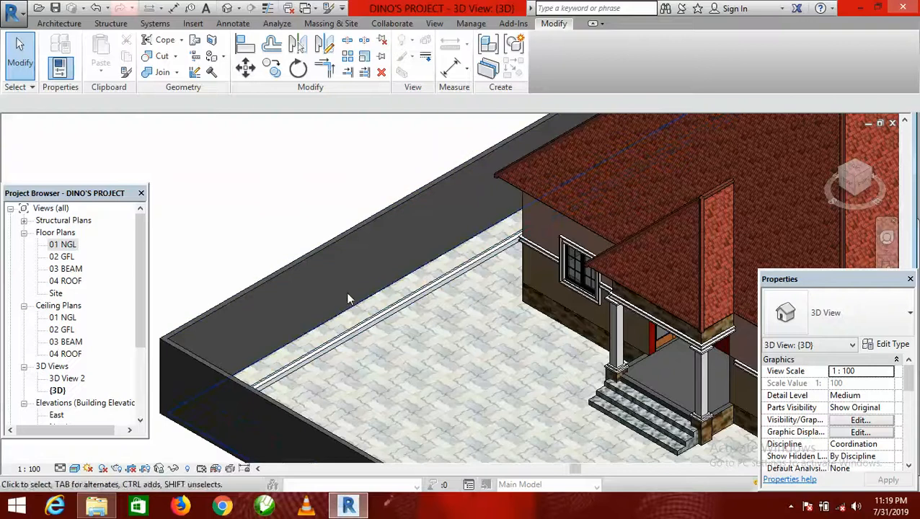
scroll(346, 295, down, 5)
scroll(349, 306, up, 4)
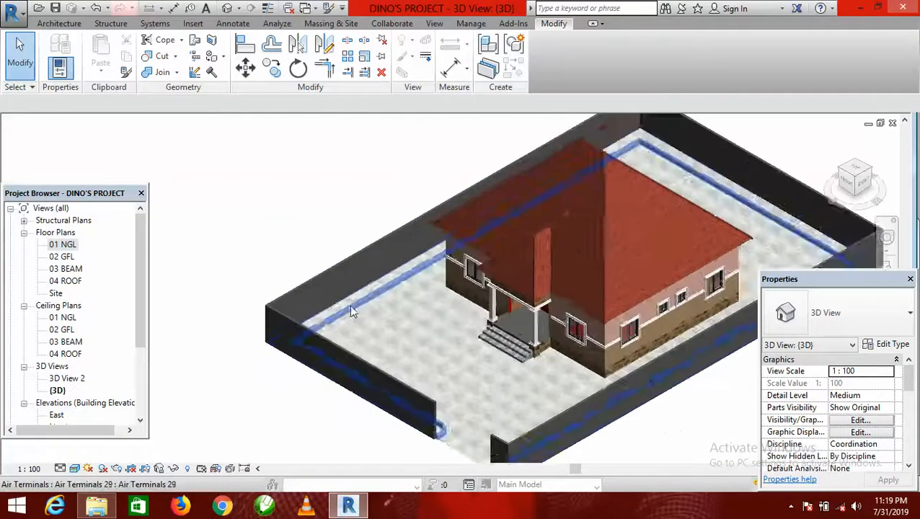
scroll(375, 292, down, 5)
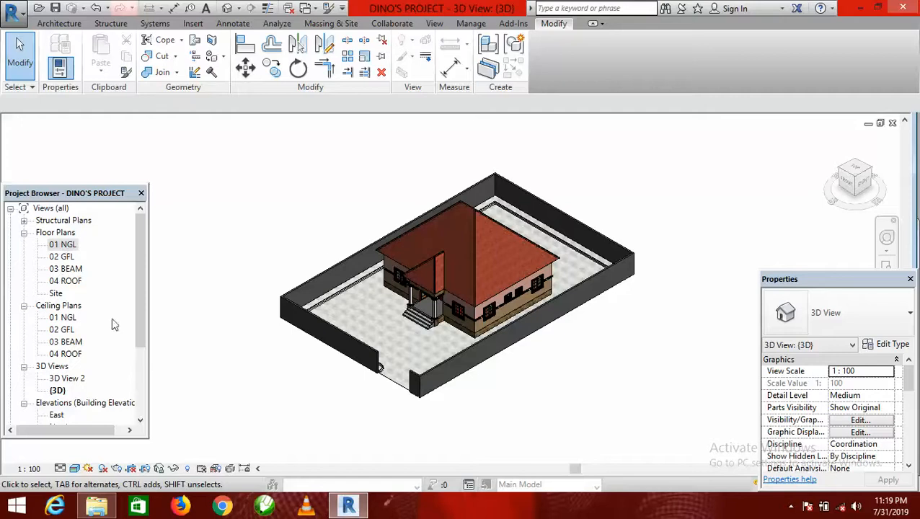
Create another in-place model in the Air Terminals category from the 01 NGL floor plan, keeping the default name.
double_click(65, 245)
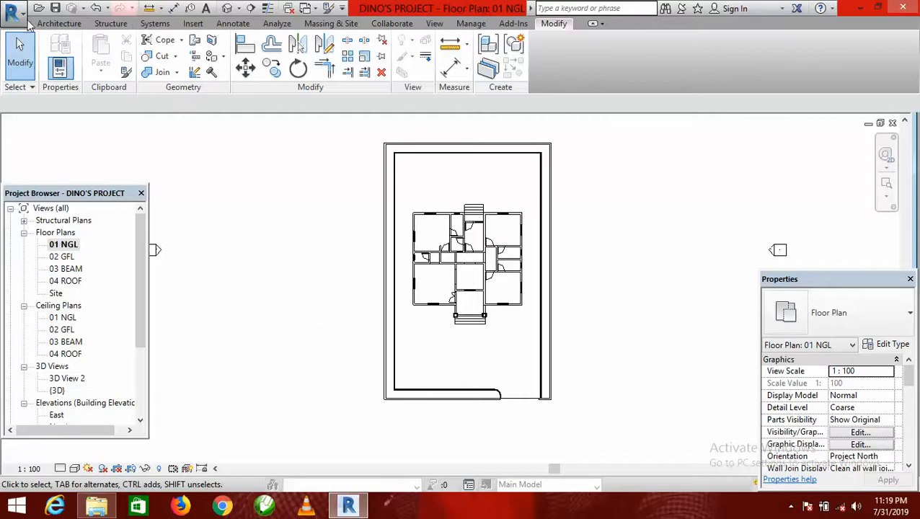
click(59, 23)
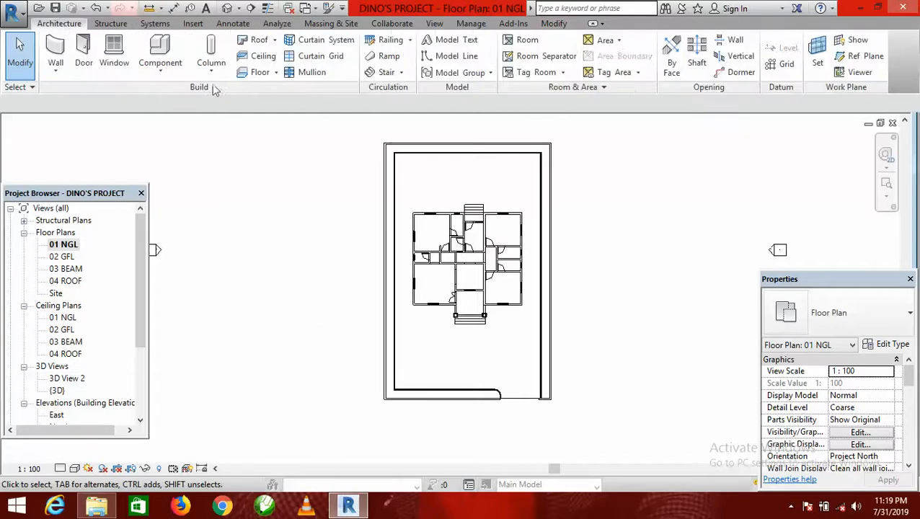
click(165, 74)
click(199, 123)
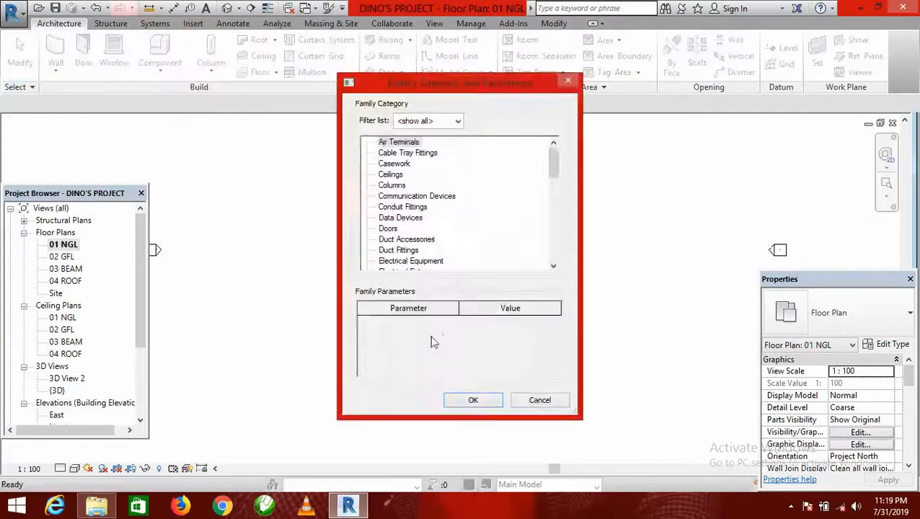
click(483, 403)
key(Return)
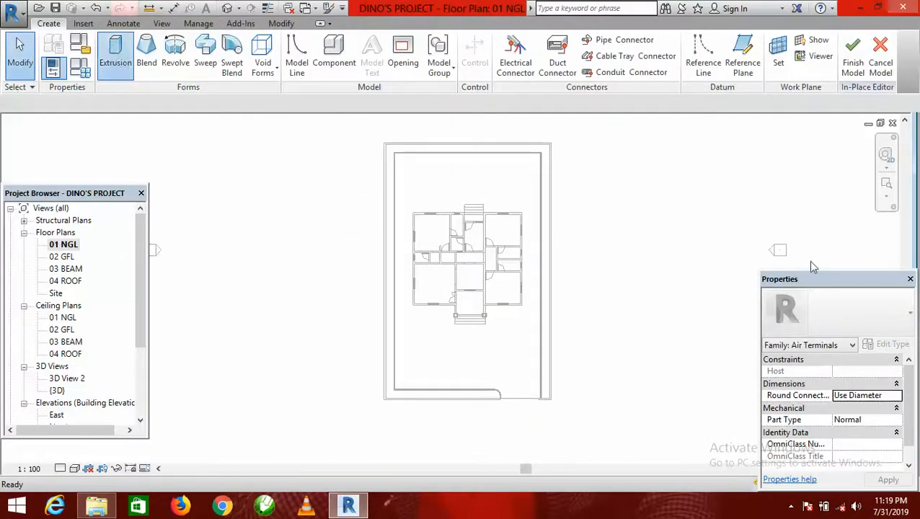
Start an extrusion sketch across the southeast gap between kerb and boundary wall, continuing along the east wall's inner face to its north corner.
scroll(520, 400, up, 6)
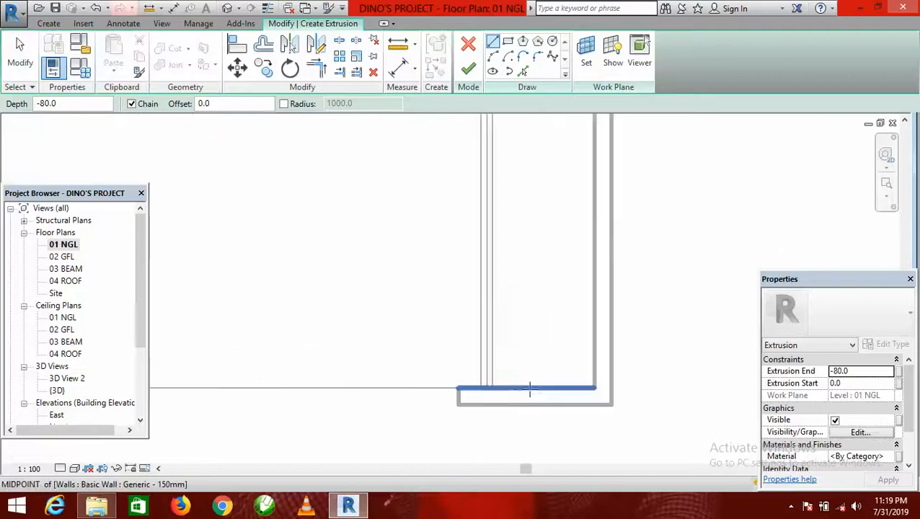
click(491, 390)
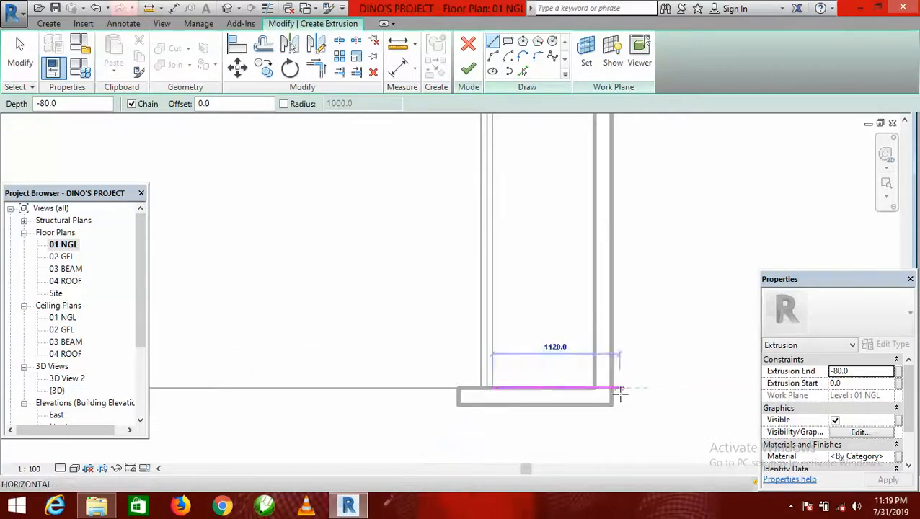
click(594, 388)
scroll(581, 437, down, 1)
scroll(584, 437, down, 4)
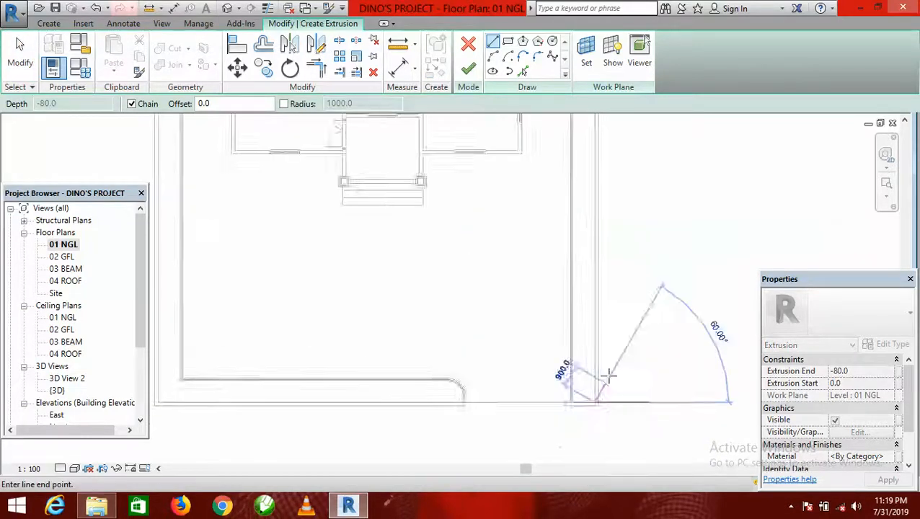
scroll(605, 170, up, 3)
scroll(605, 170, up, 3)
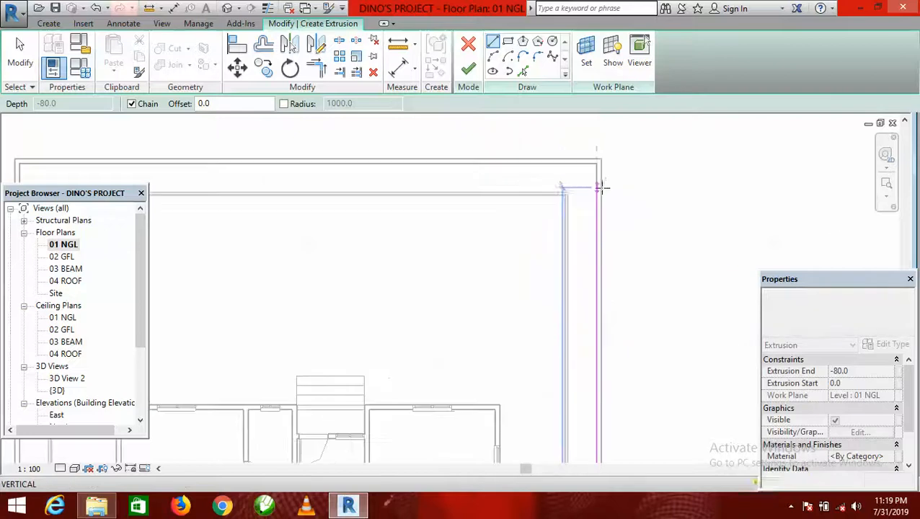
click(591, 148)
Continue the extrusion boundary along the inner faces of the north and west boundary walls to the southwest corner.
scroll(750, 161, down, 4)
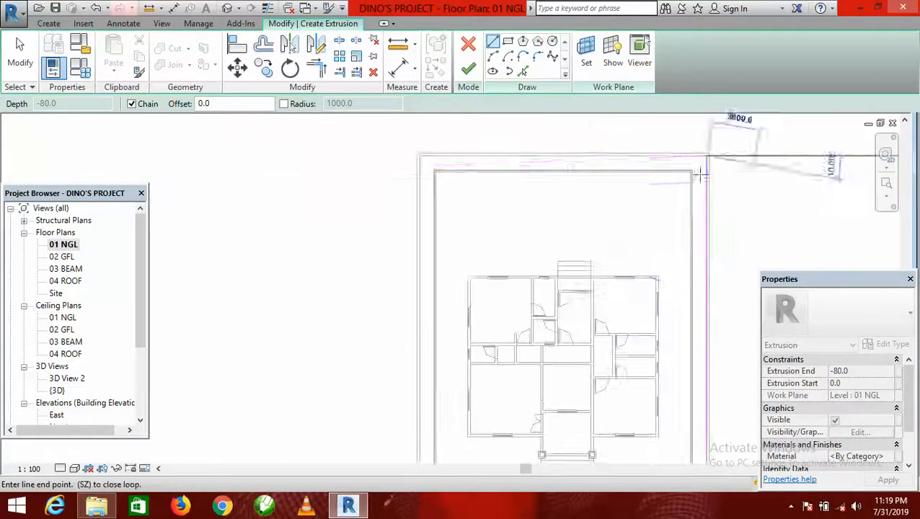
scroll(423, 157, up, 5)
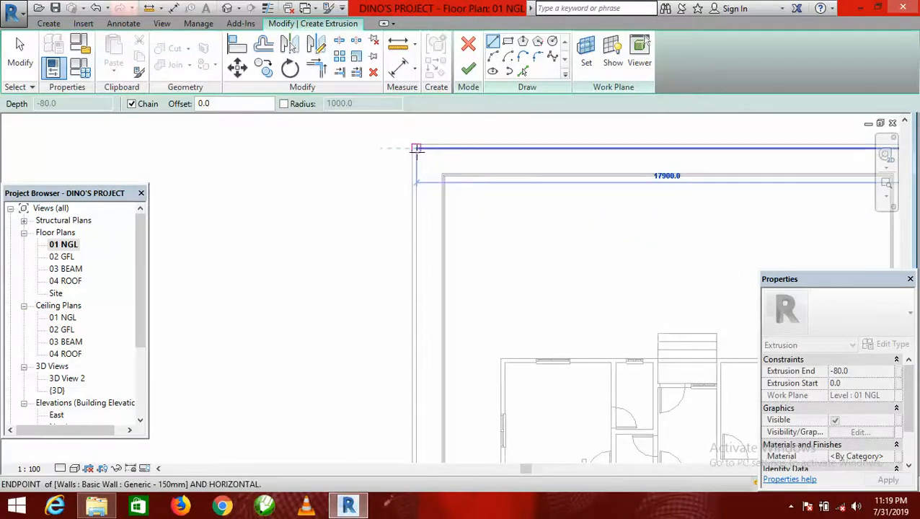
click(416, 149)
scroll(426, 275, down, 4)
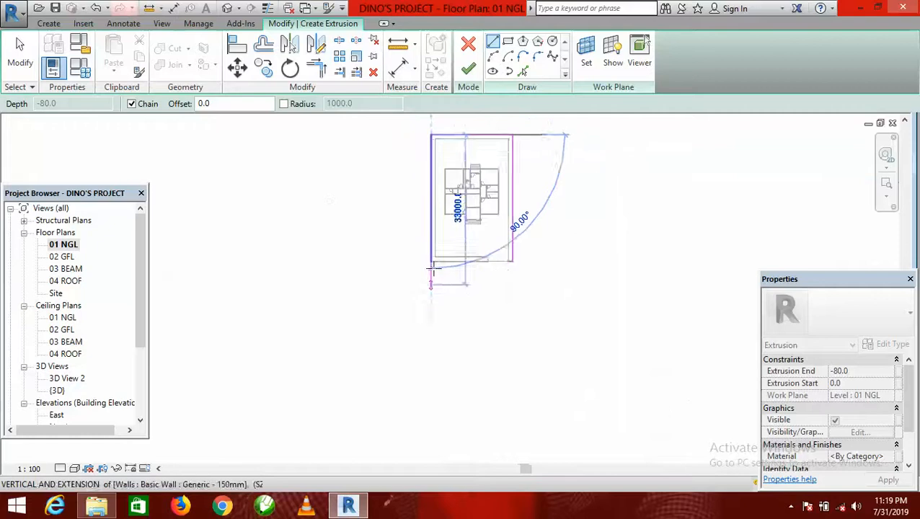
scroll(433, 271, up, 4)
click(419, 224)
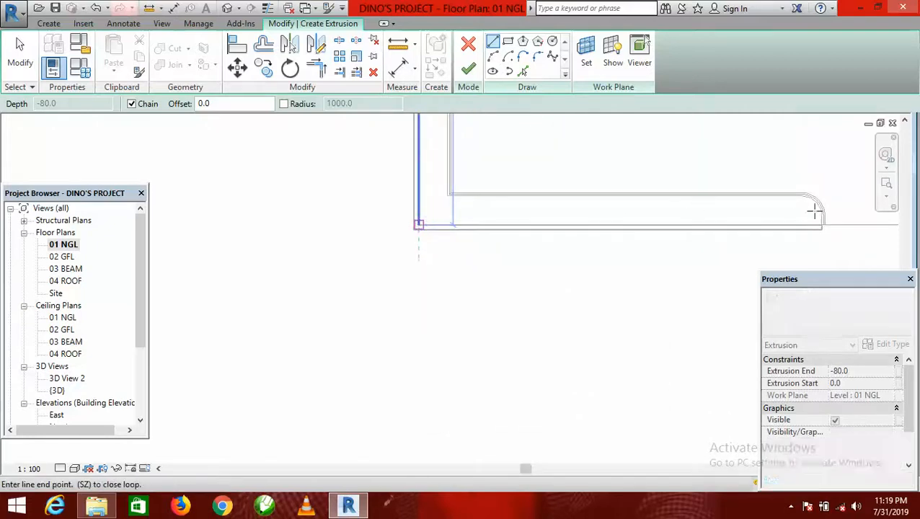
Sketch the boundary along the south wall's inner face to the gate end, and up to the start of the kerb's curve.
scroll(818, 213, down, 2)
scroll(797, 223, up, 4)
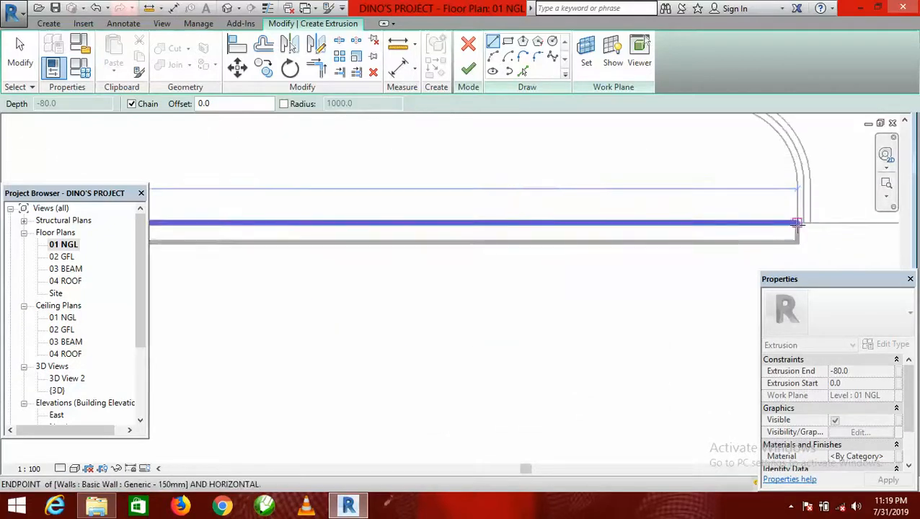
click(796, 225)
scroll(534, 250, down, 2)
scroll(757, 249, up, 1)
scroll(674, 249, up, 3)
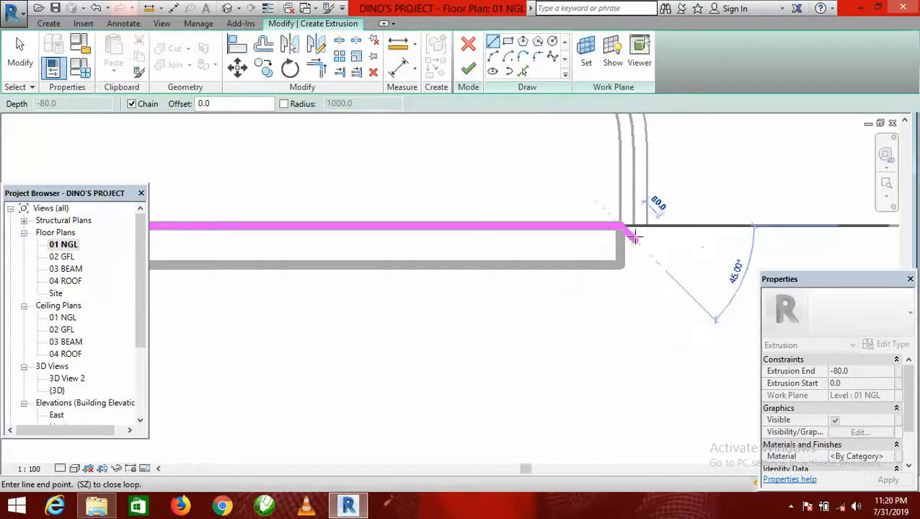
scroll(552, 247, down, 2)
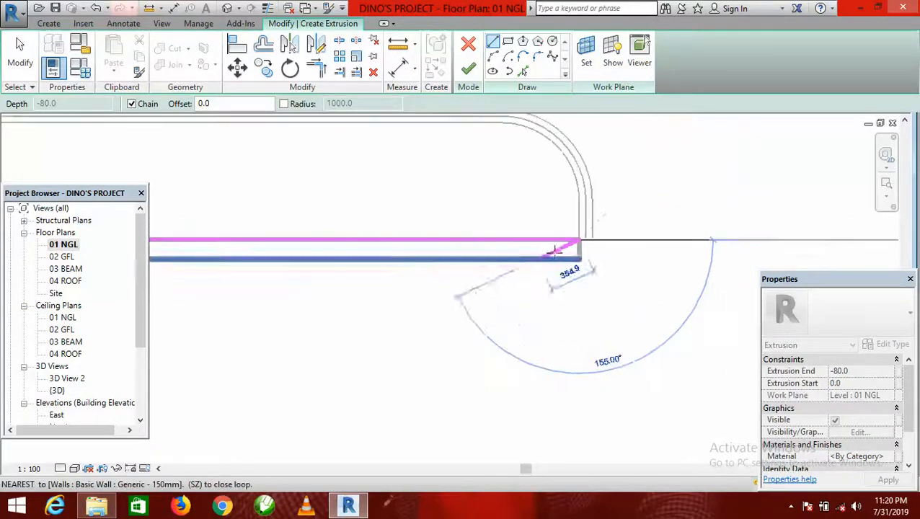
click(579, 201)
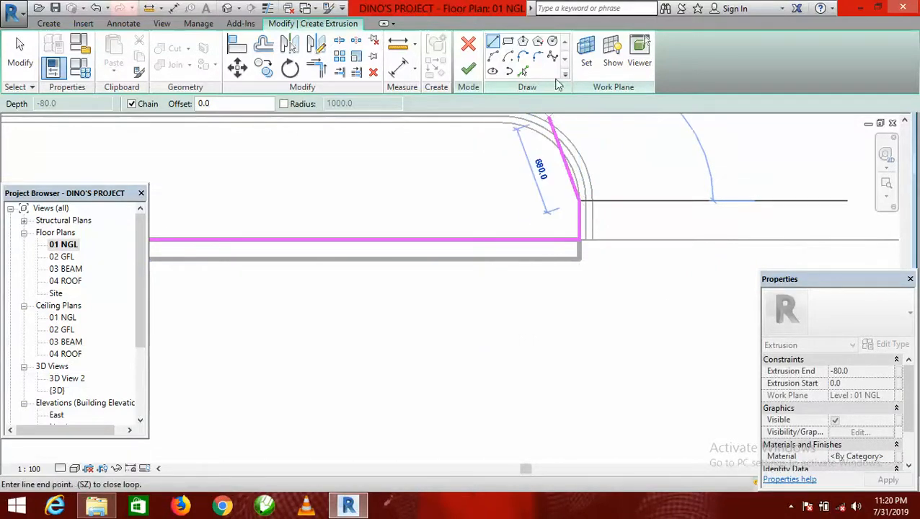
Trace the kerb's rounded corner with an arc, and continue with a straight line along the south kerb to its southwest corner.
click(493, 56)
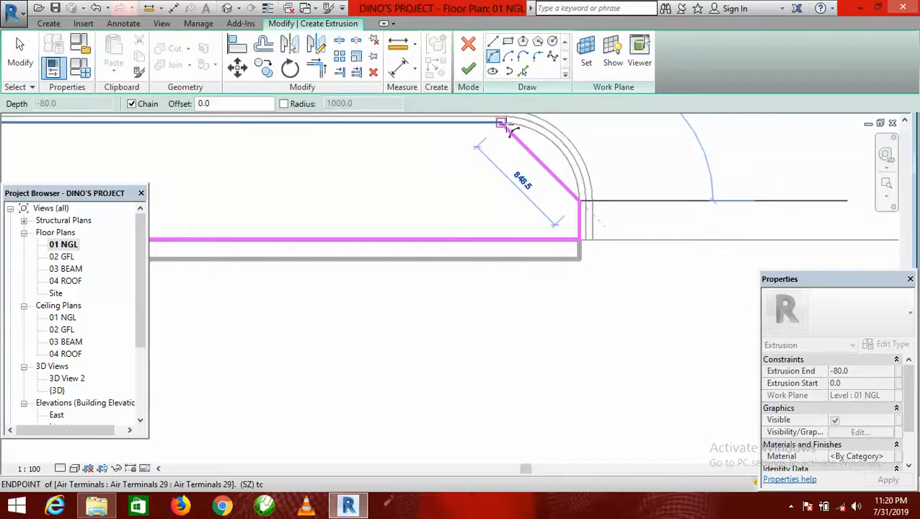
click(502, 121)
click(559, 146)
click(493, 41)
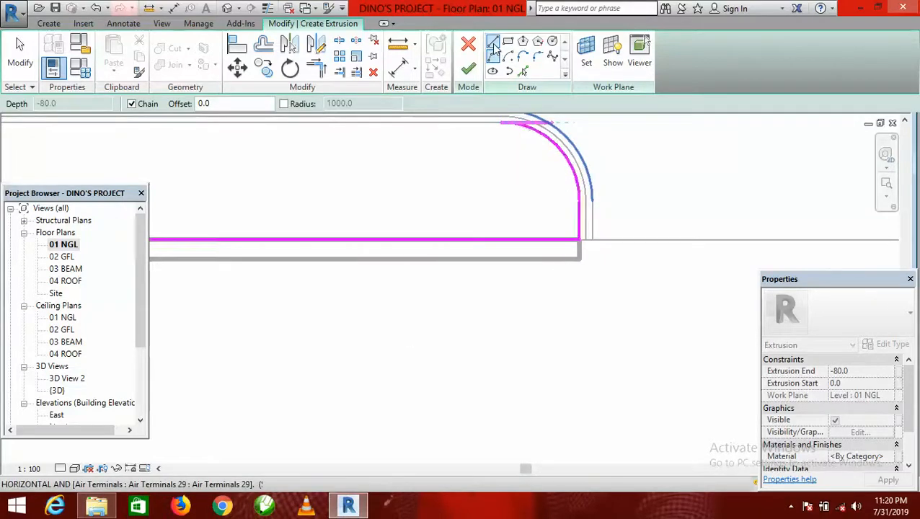
scroll(671, 225, down, 4)
scroll(411, 212, up, 5)
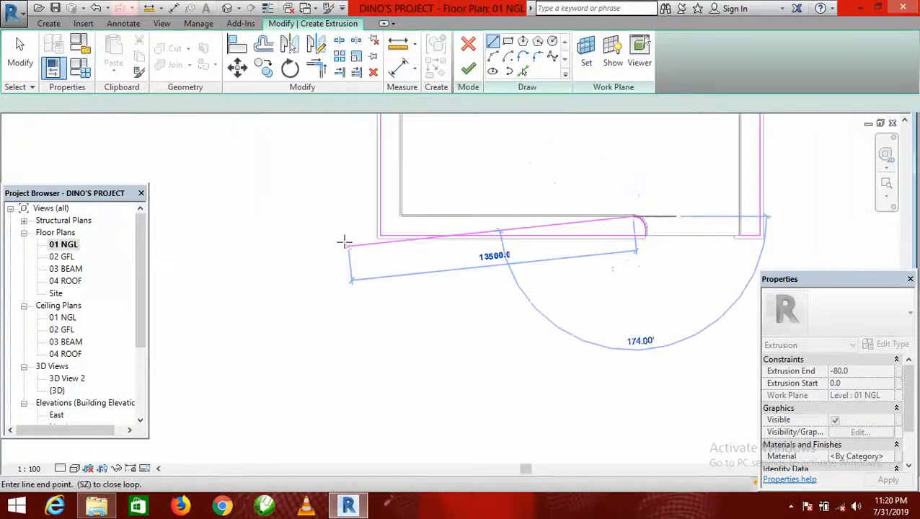
click(422, 213)
Trace the outer edges of the west and north kerbs, ending at the kerb's northeast corner.
scroll(407, 312, down, 6)
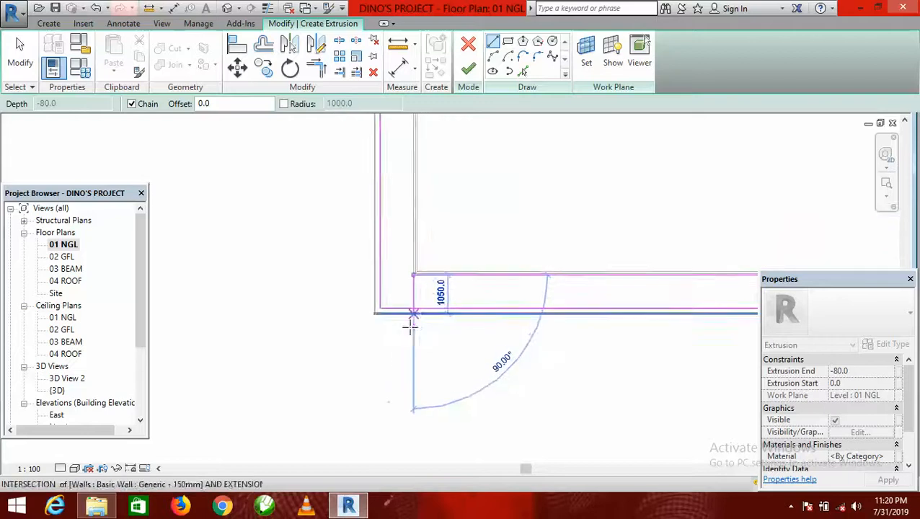
scroll(415, 196, up, 8)
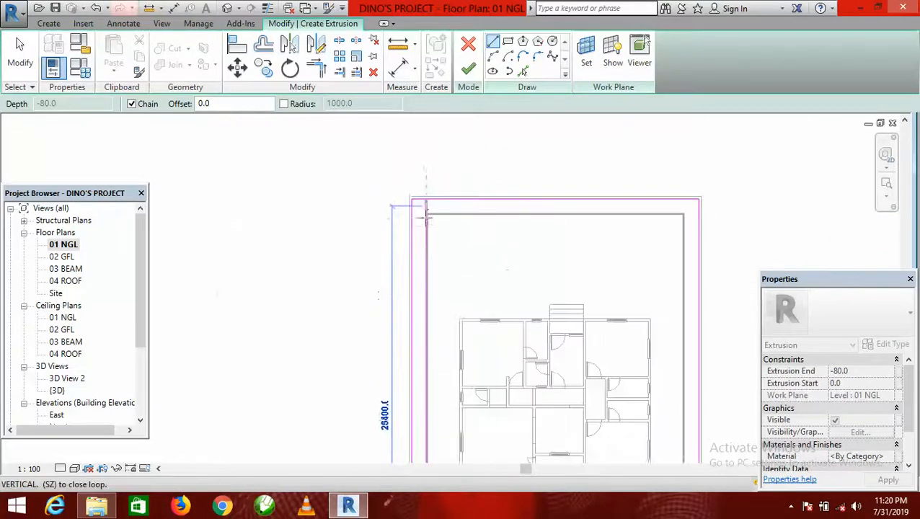
click(427, 208)
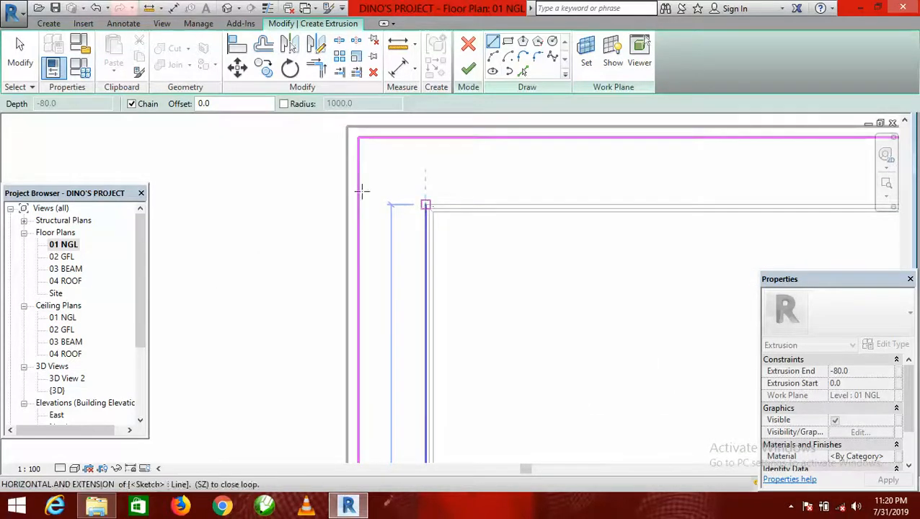
scroll(273, 154, down, 5)
scroll(592, 179, up, 7)
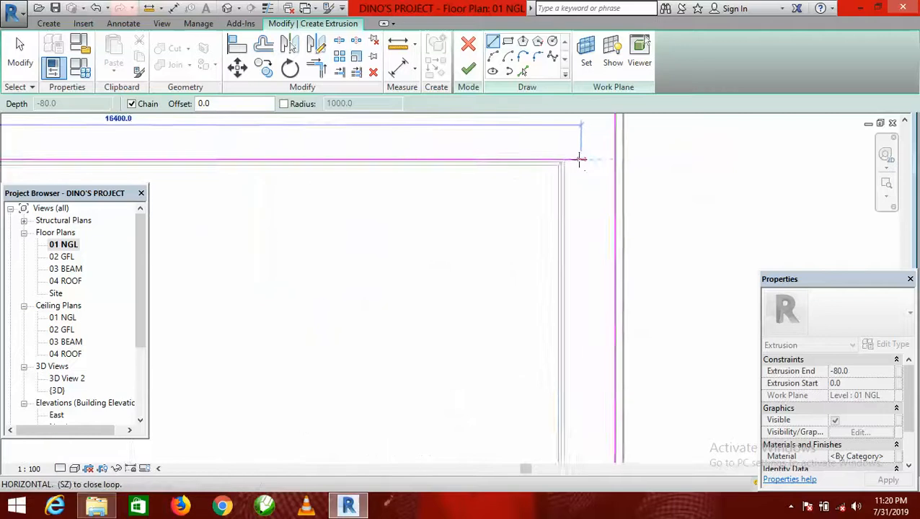
click(549, 159)
Close the extrusion boundary with a line along the east kerb's outer edge, down to the sketch's starting point.
scroll(552, 154, down, 6)
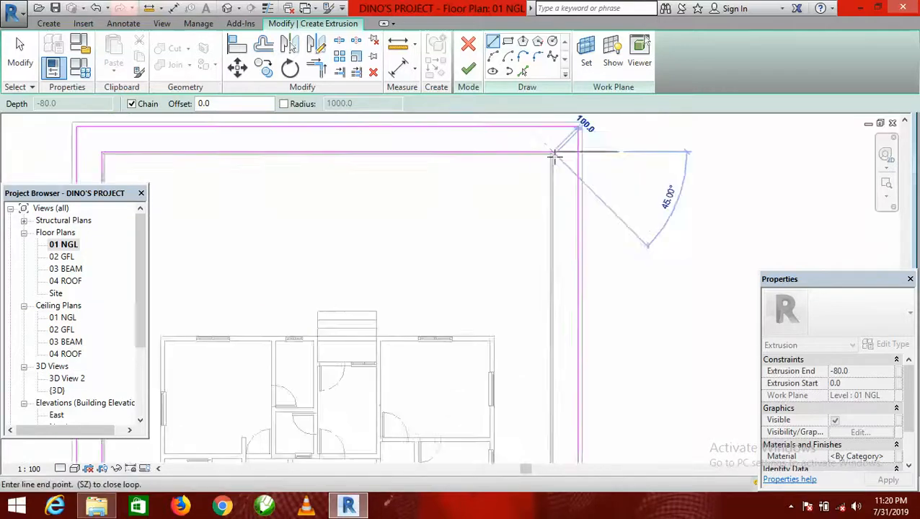
scroll(566, 254, down, 2)
scroll(559, 382, up, 7)
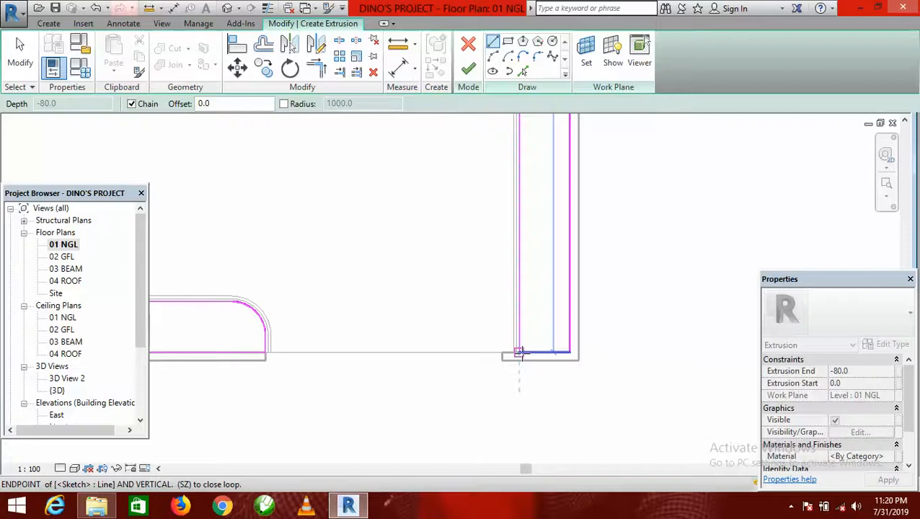
click(520, 353)
scroll(509, 366, down, 3)
scroll(551, 370, down, 5)
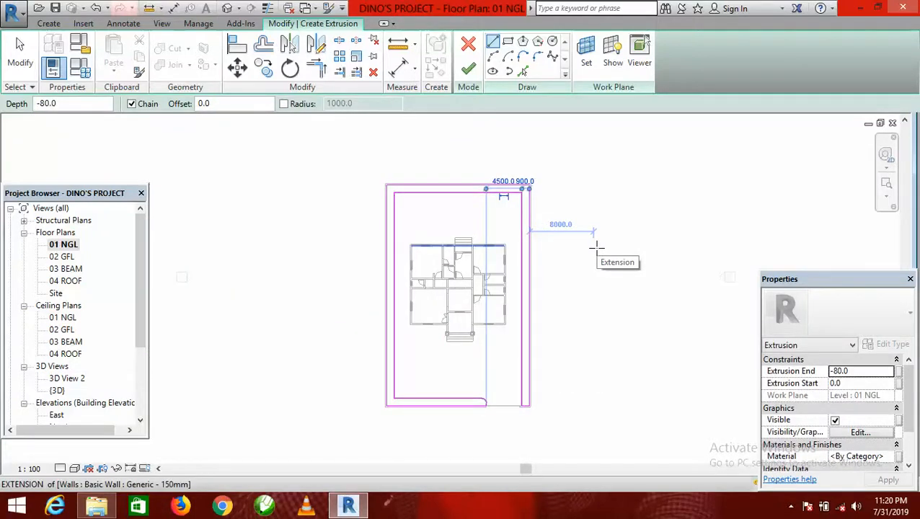
click(530, 253)
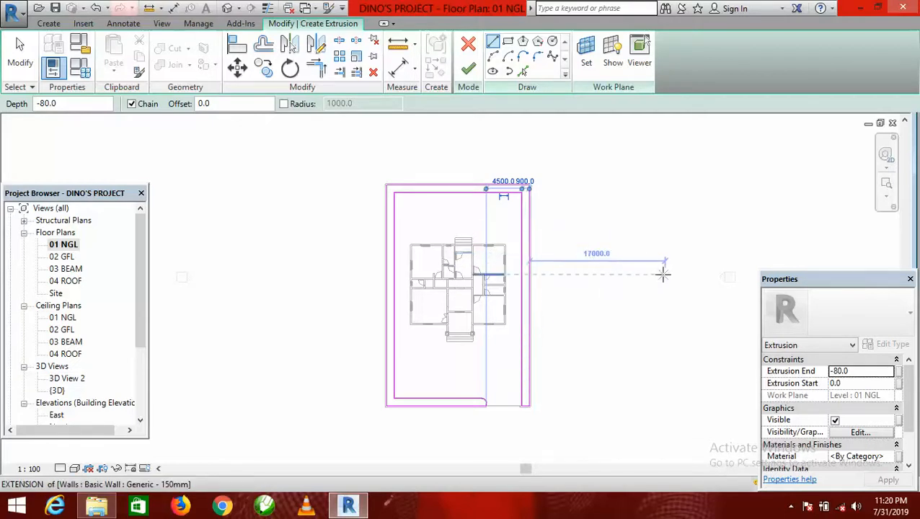
Set the extrusion end to 150 mm and the material to 06 grasses, and finish the extrusion and in-place model.
click(863, 371)
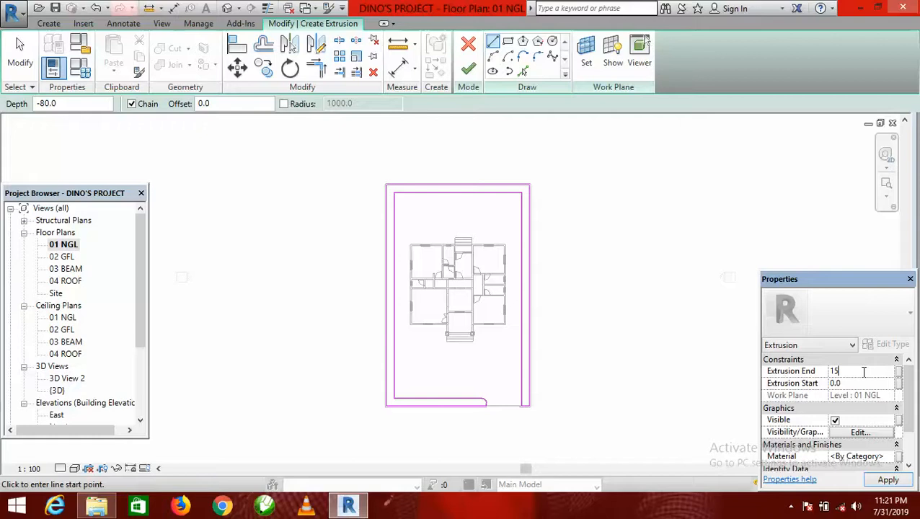
click(882, 478)
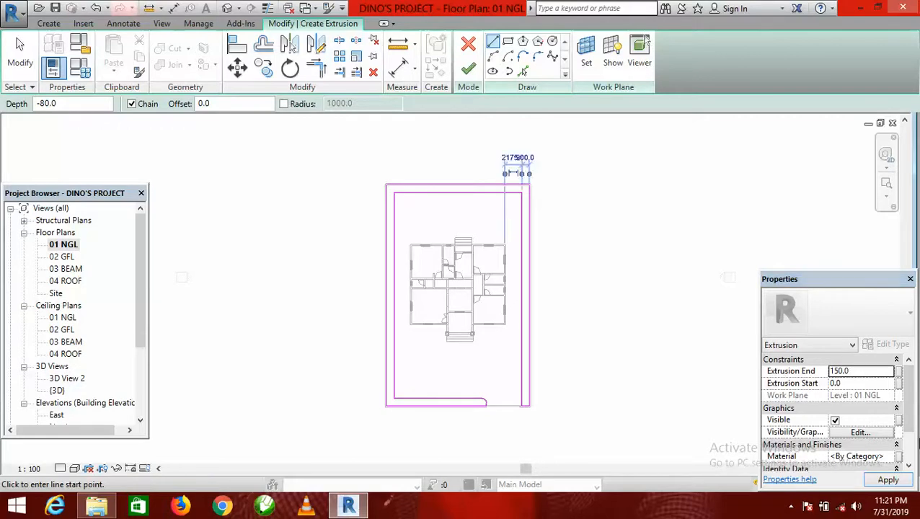
click(866, 456)
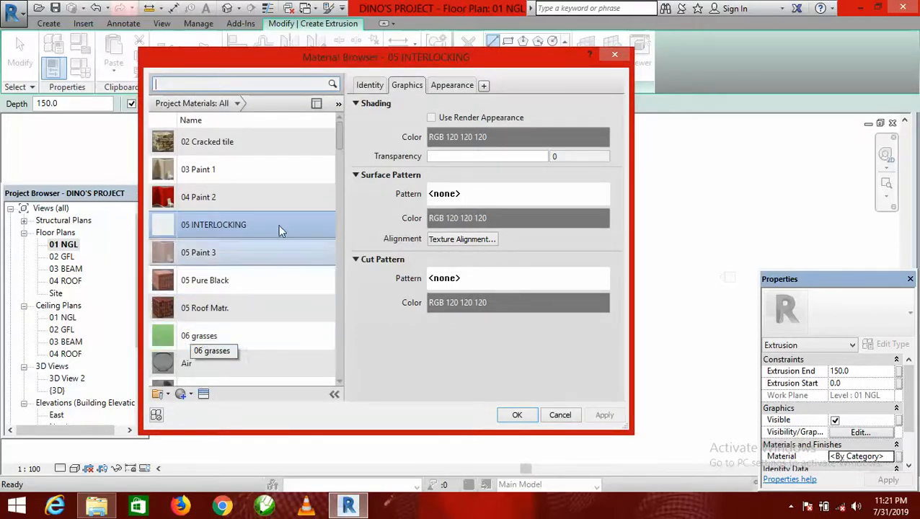
click(231, 337)
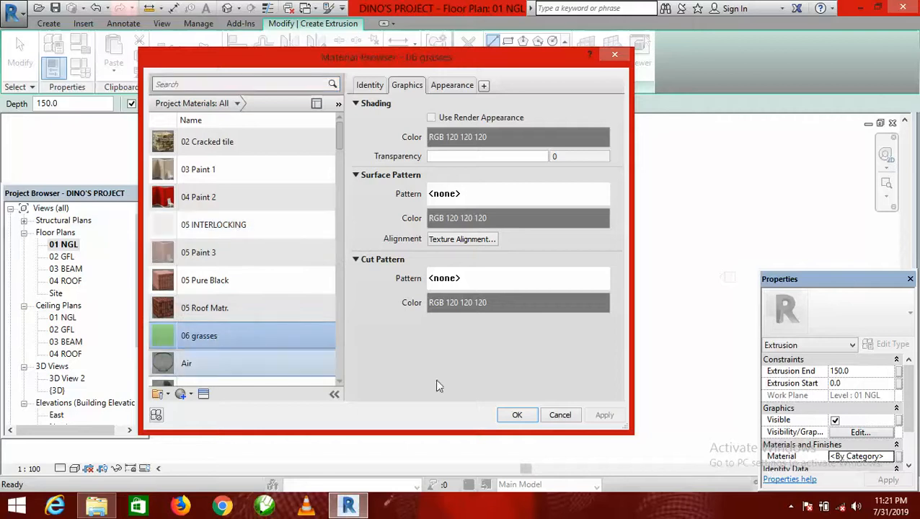
click(516, 416)
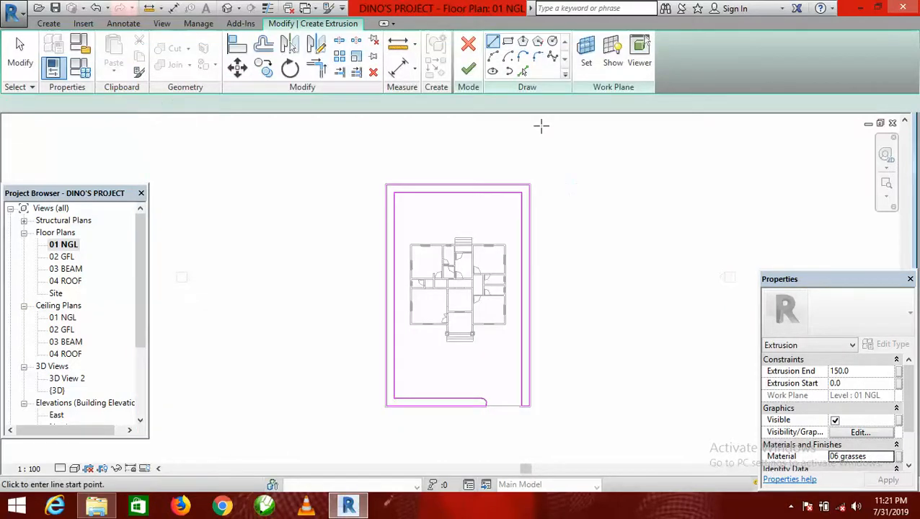
click(467, 68)
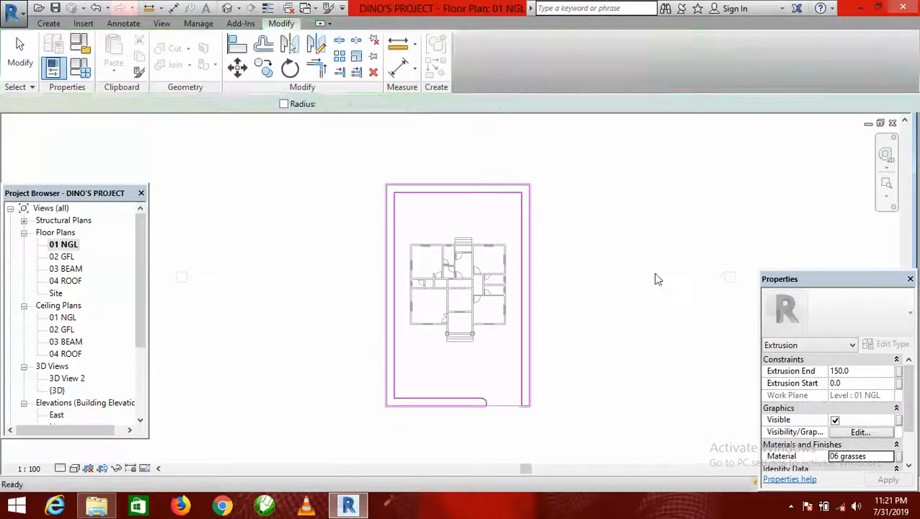
click(687, 54)
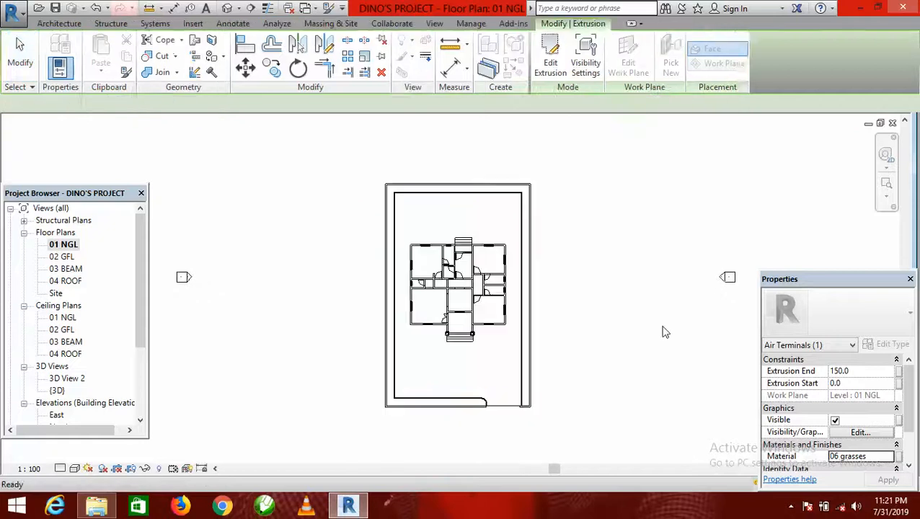
Examine the grass strip, kerb and paving in the default 3D view, including from the right-back corner of the compound.
click(227, 10)
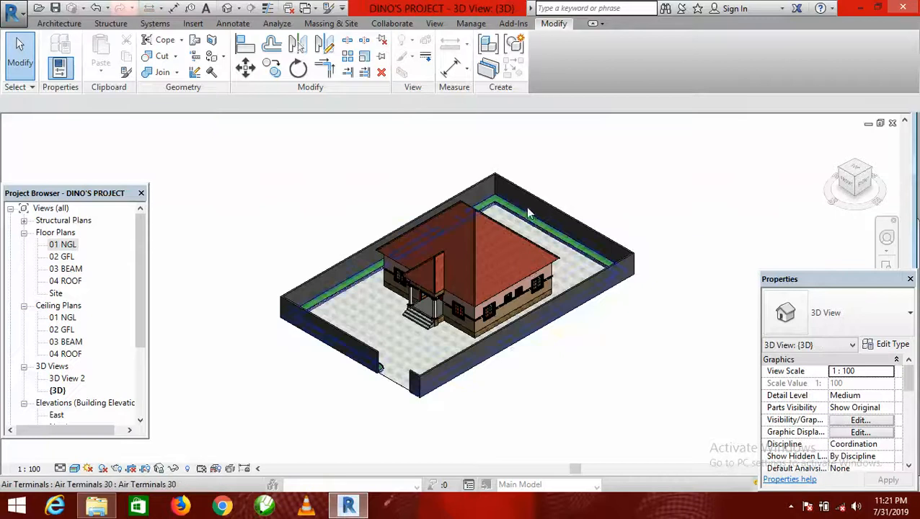
scroll(521, 224, up, 4)
scroll(519, 216, up, 5)
scroll(486, 197, down, 6)
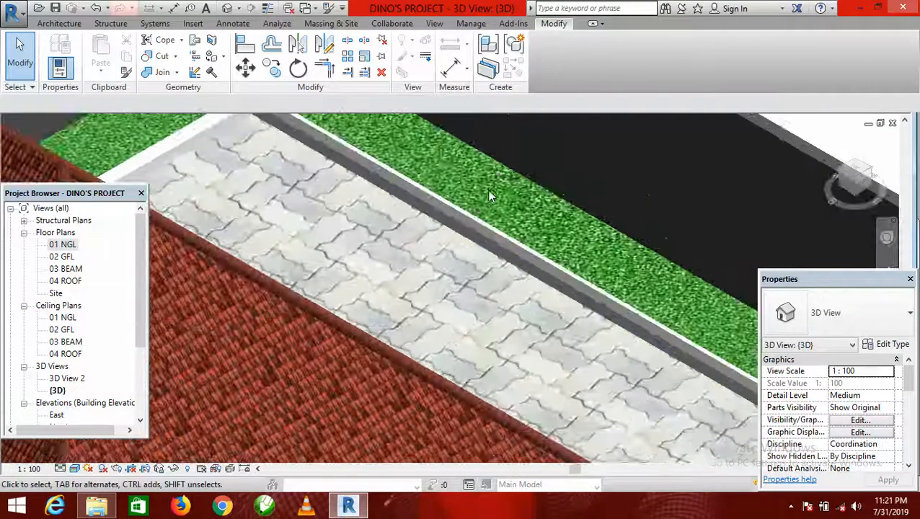
scroll(514, 211, down, 4)
scroll(570, 230, up, 1)
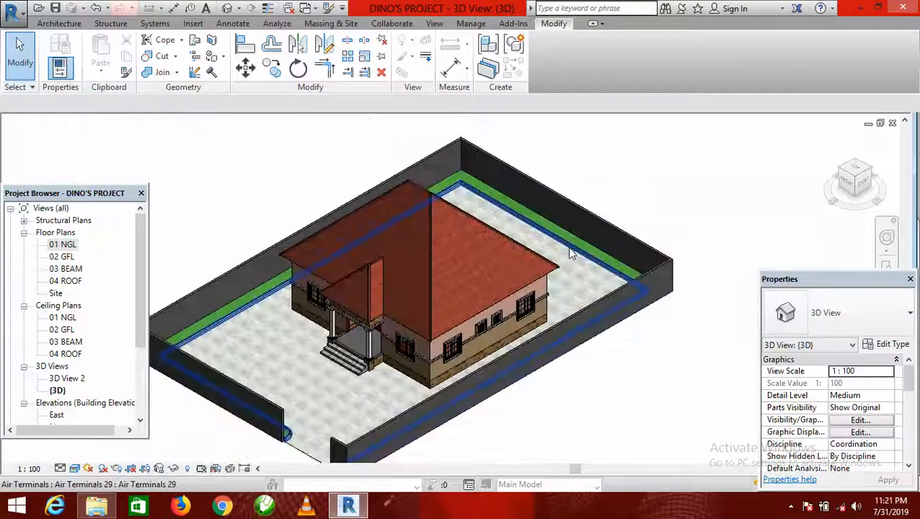
click(873, 171)
scroll(598, 438, up, 3)
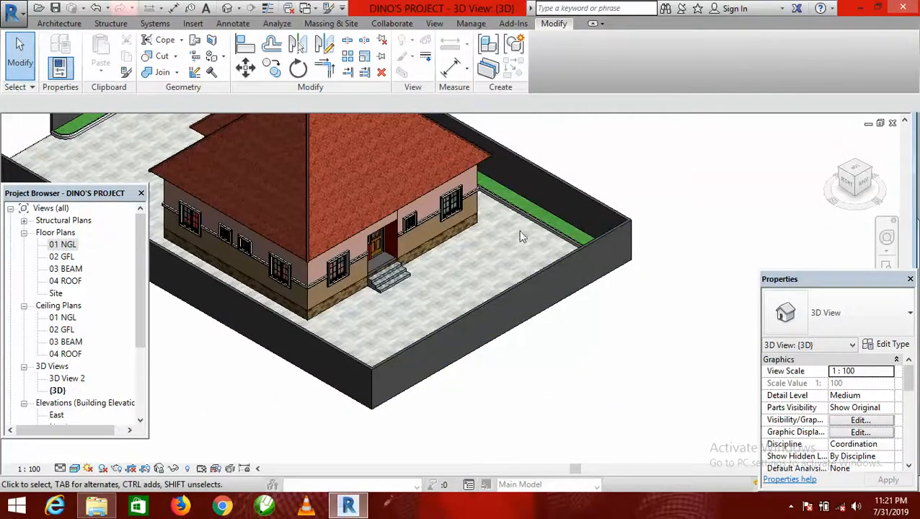
scroll(505, 262, up, 4)
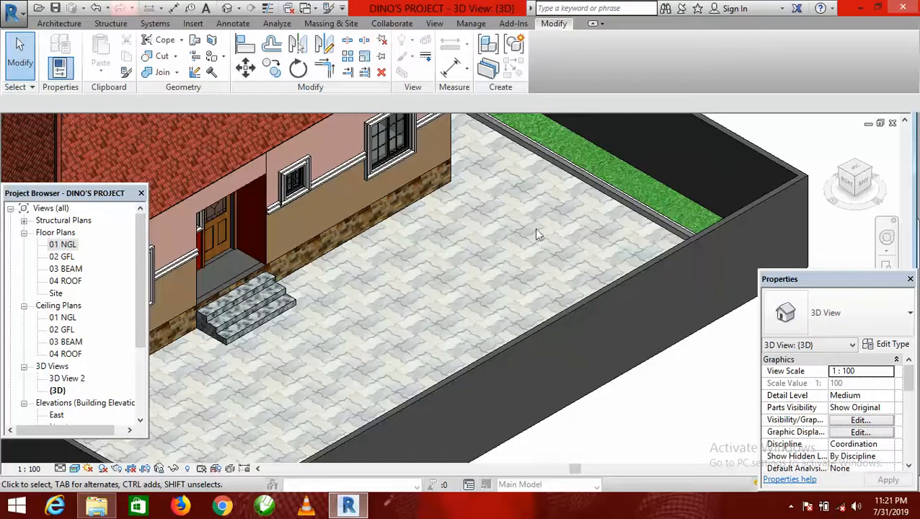
Review the whole fenced compound in 3D, checking the house, paving, kerb and grass strip both close up and in overview.
scroll(546, 226, down, 4)
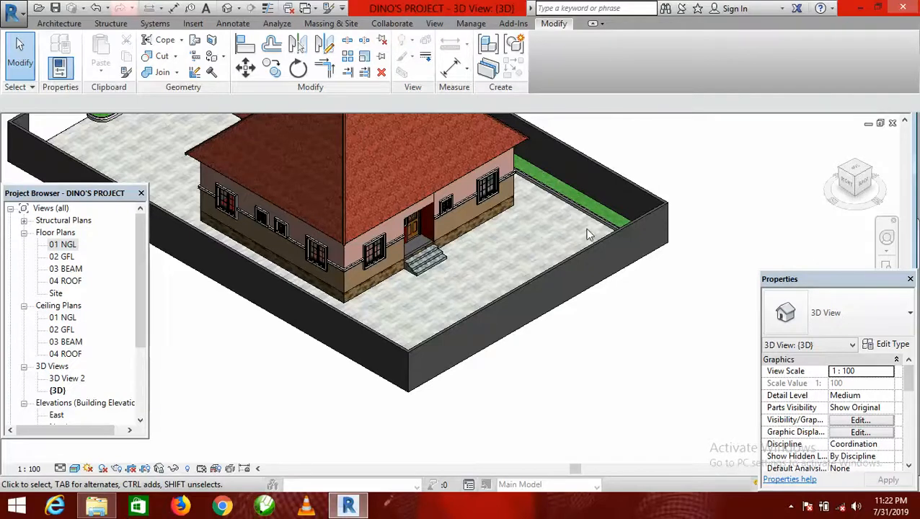
scroll(586, 227, down, 2)
scroll(552, 235, up, 4)
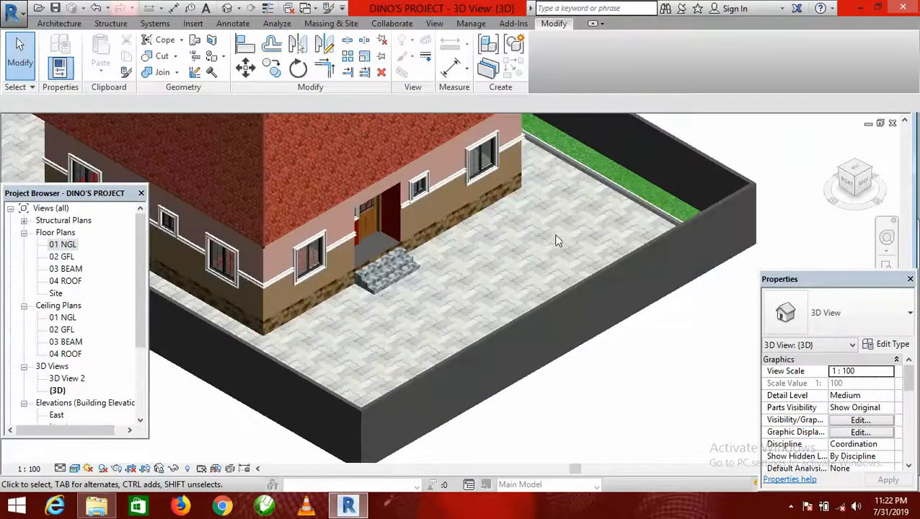
scroll(556, 235, down, 2)
scroll(548, 241, down, 3)
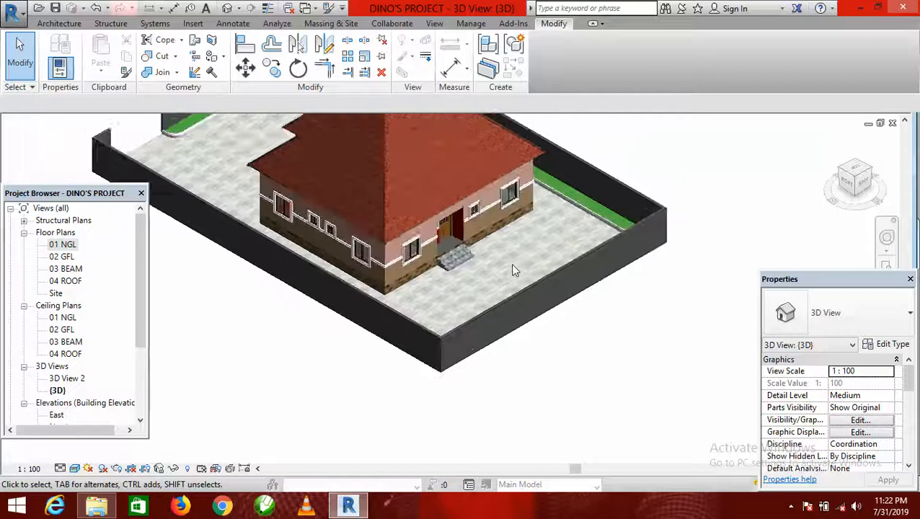
scroll(547, 244, up, 3)
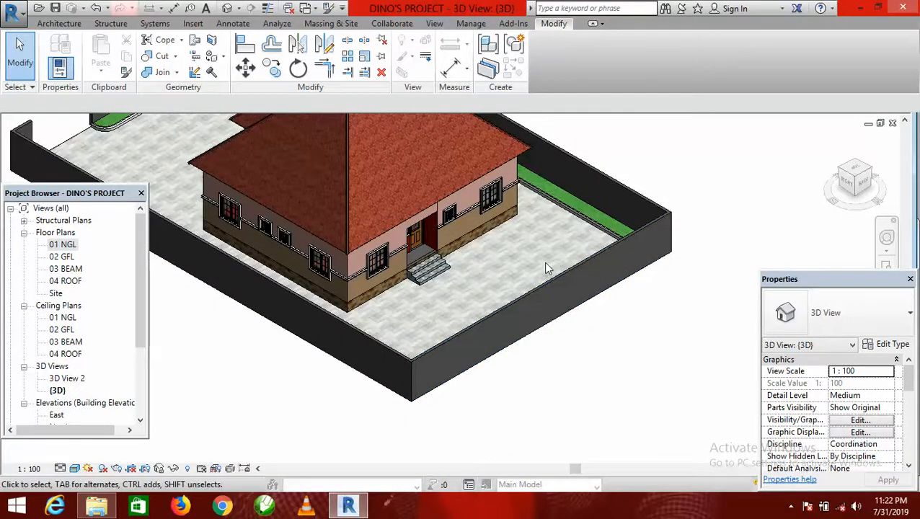
scroll(555, 323, down, 3)
scroll(557, 303, up, 3)
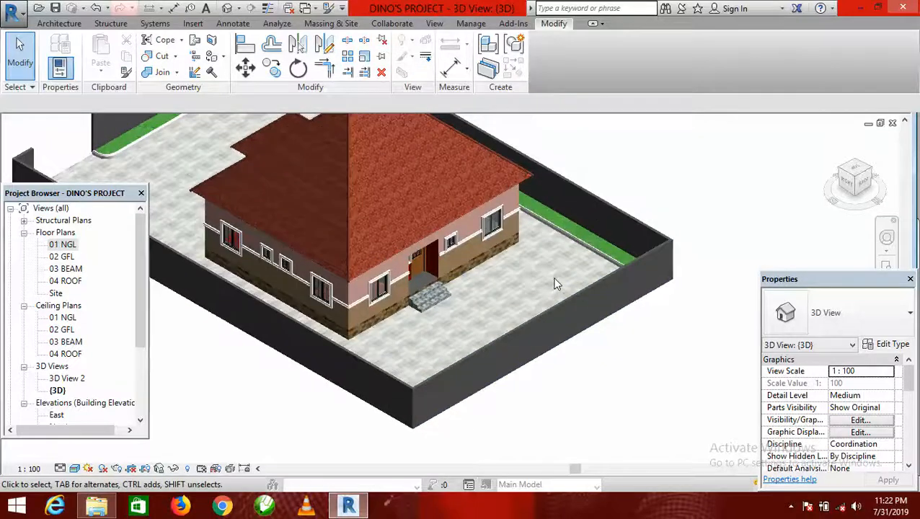
scroll(555, 283, up, 1)
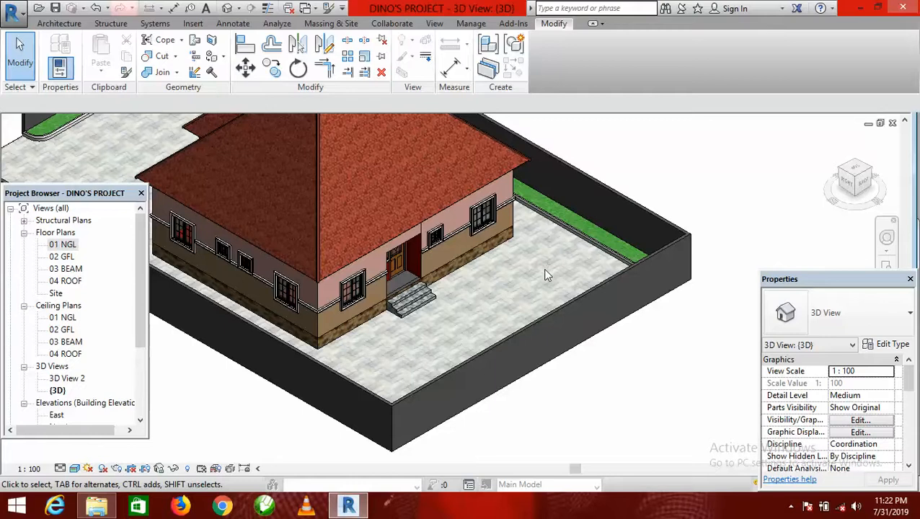
scroll(546, 274, down, 4)
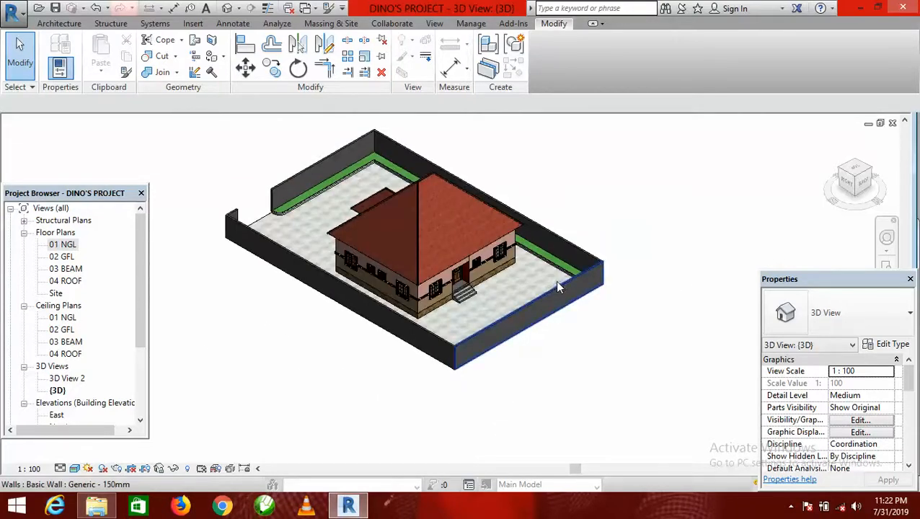
scroll(615, 274, up, 3)
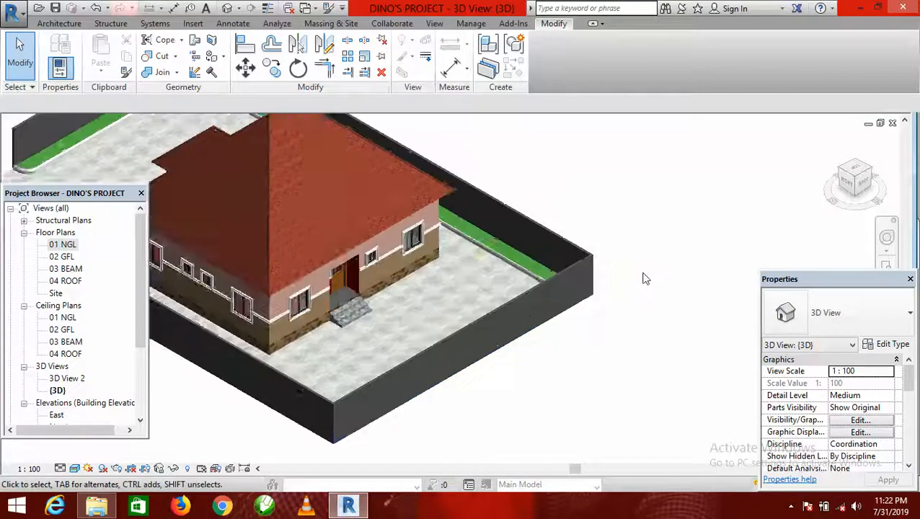
scroll(659, 294, down, 4)
scroll(667, 298, up, 2)
scroll(679, 300, up, 1)
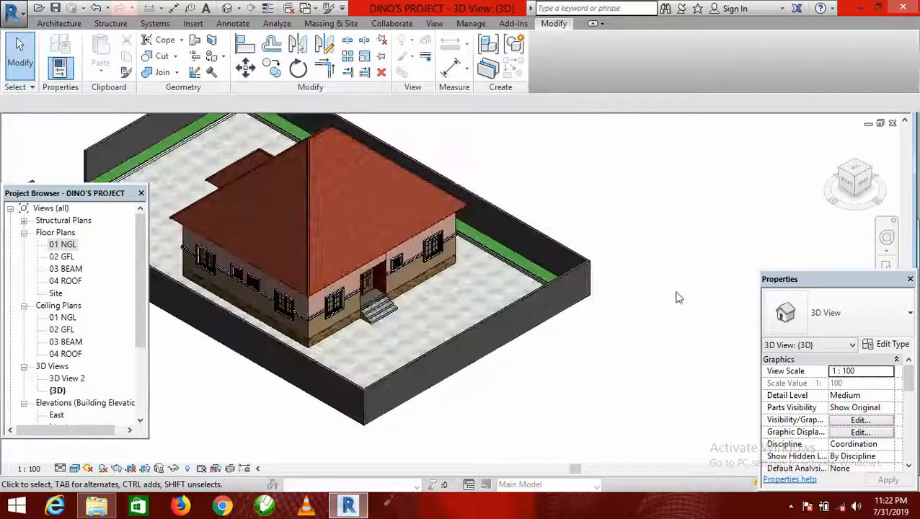
click(793, 508)
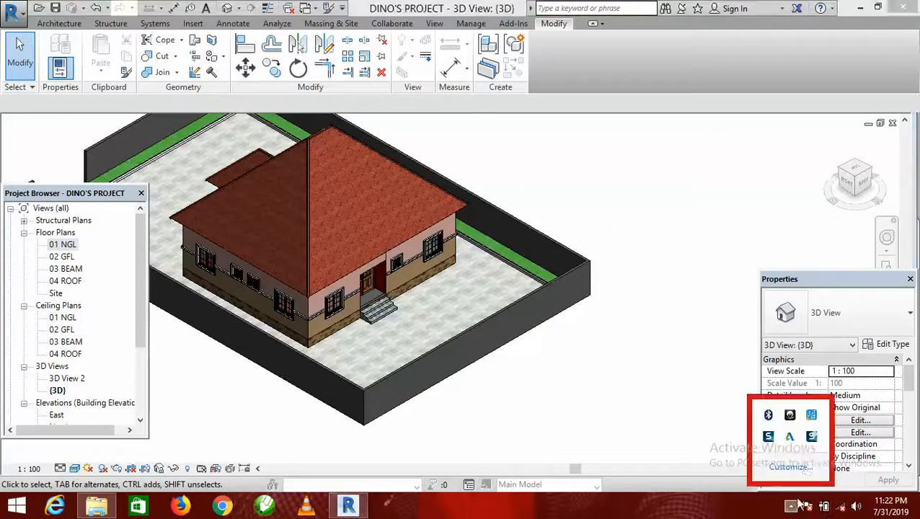